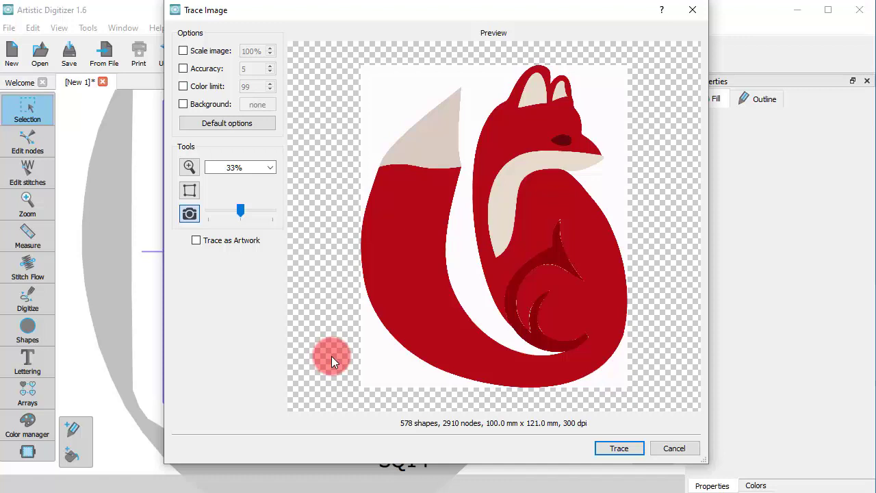
- Enable image scaling at 115% and a custom trace accuracy of 8
click(182, 51)
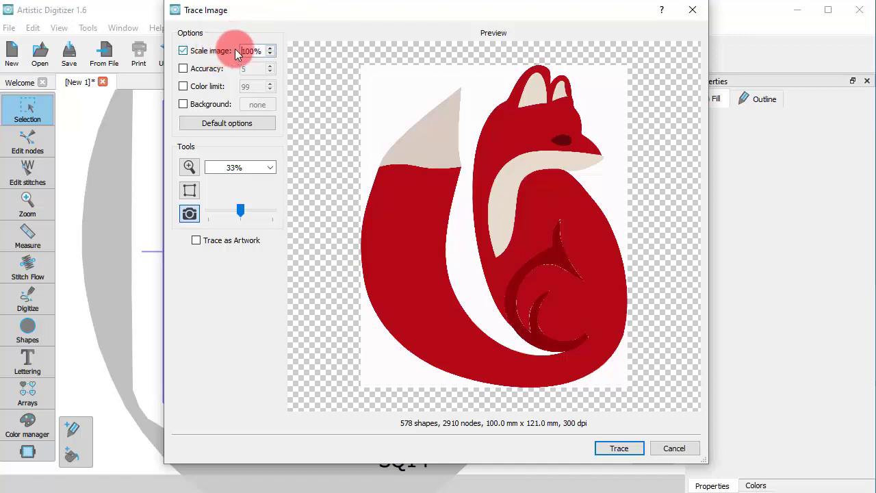
drag(255, 50, 215, 43)
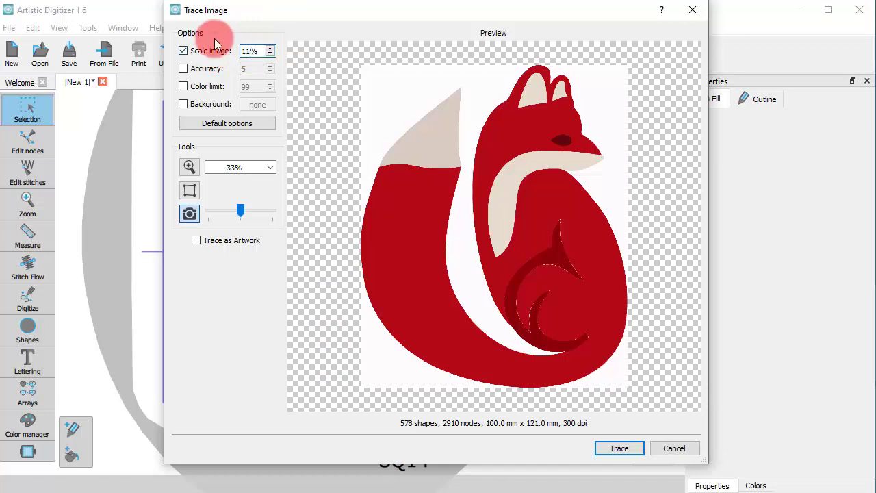
click(183, 69)
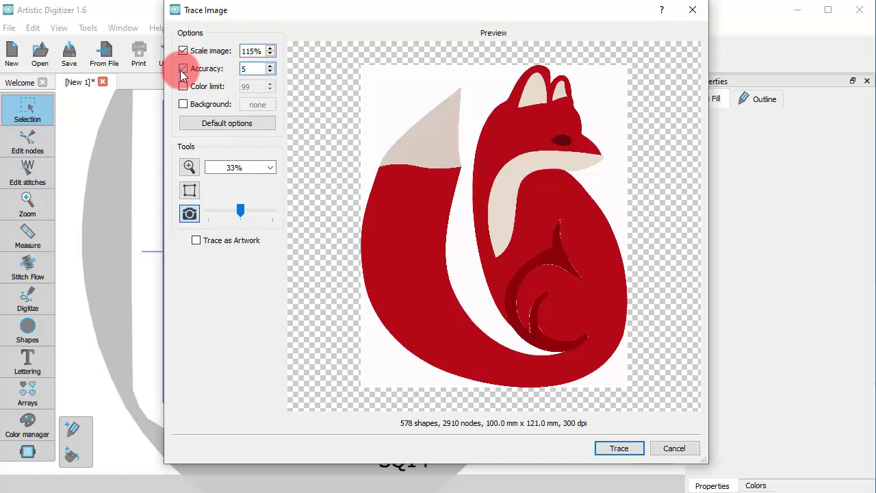
click(253, 69)
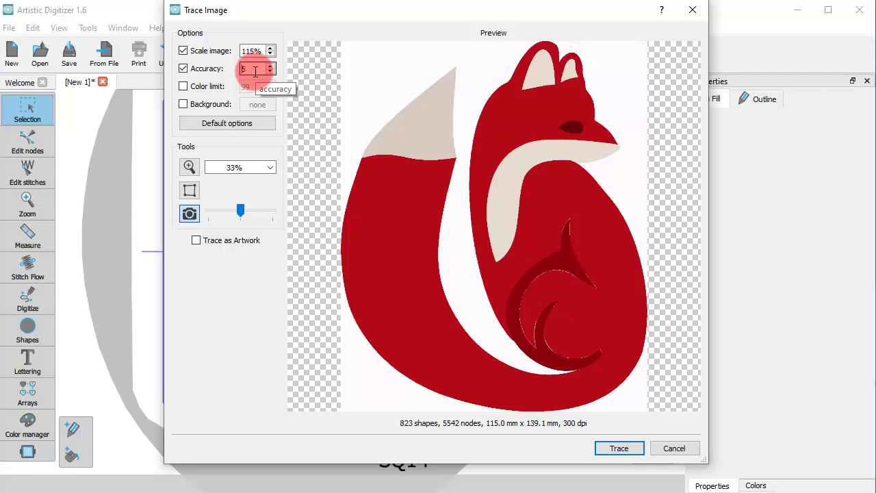
click(250, 72)
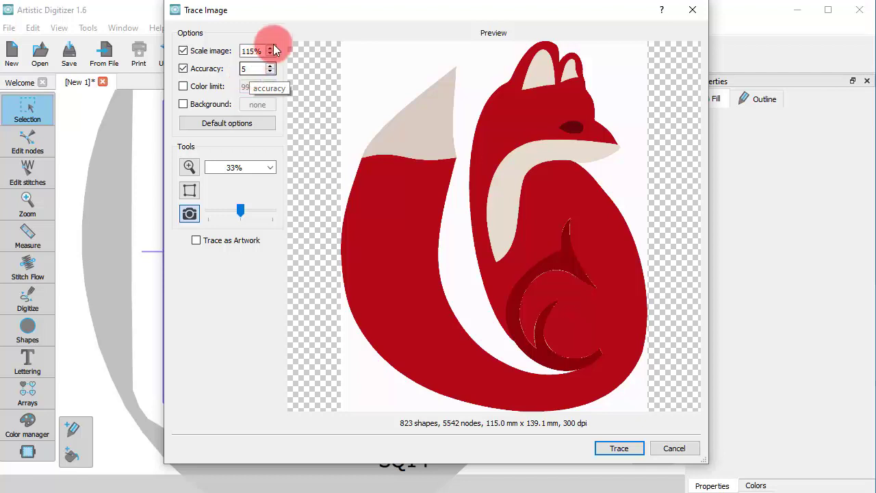
drag(261, 69, 146, 55)
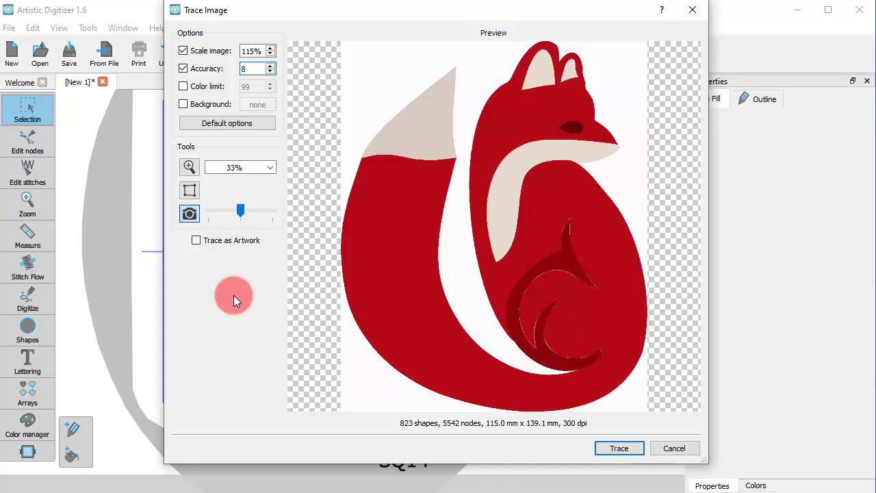
- Show the nodes in the trace preview and examine their density along the fox's outlines
click(190, 192)
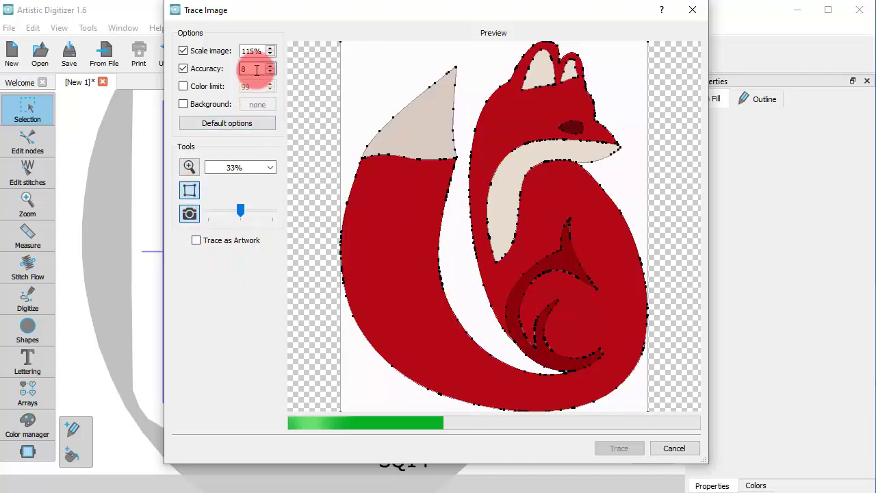
scroll(514, 320, up, 5)
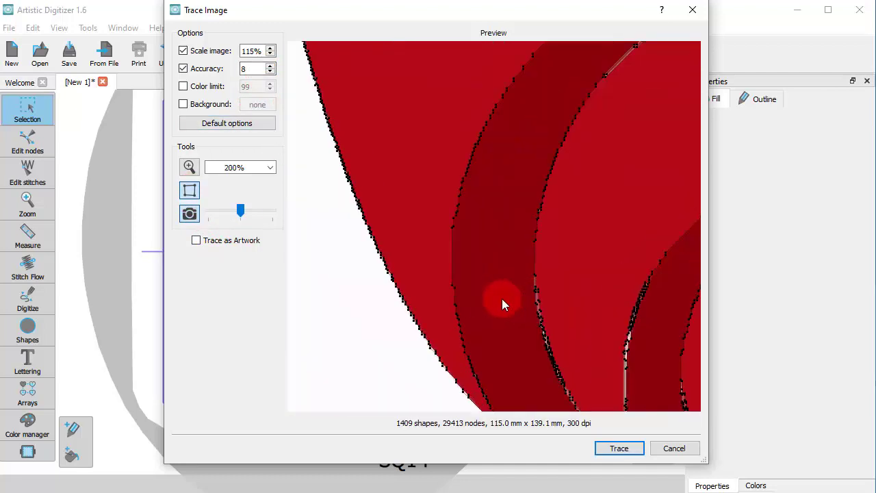
scroll(544, 327, up, 1)
scroll(479, 288, down, 5)
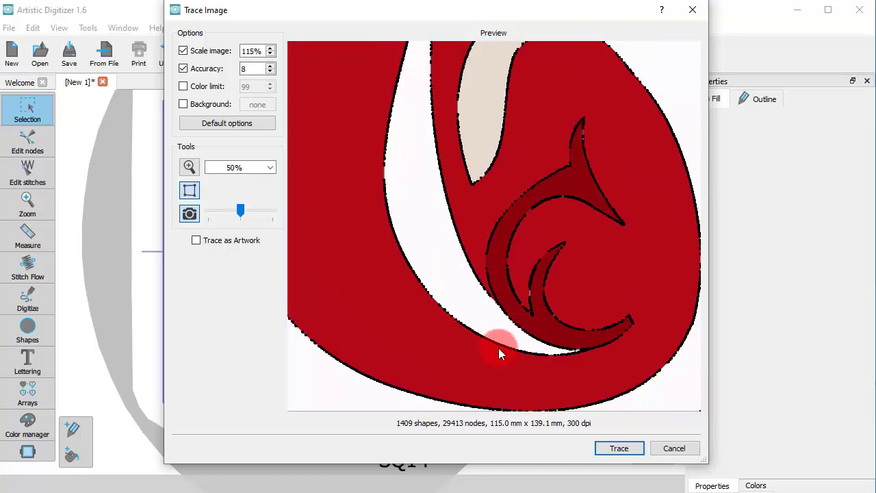
scroll(498, 347, up, 3)
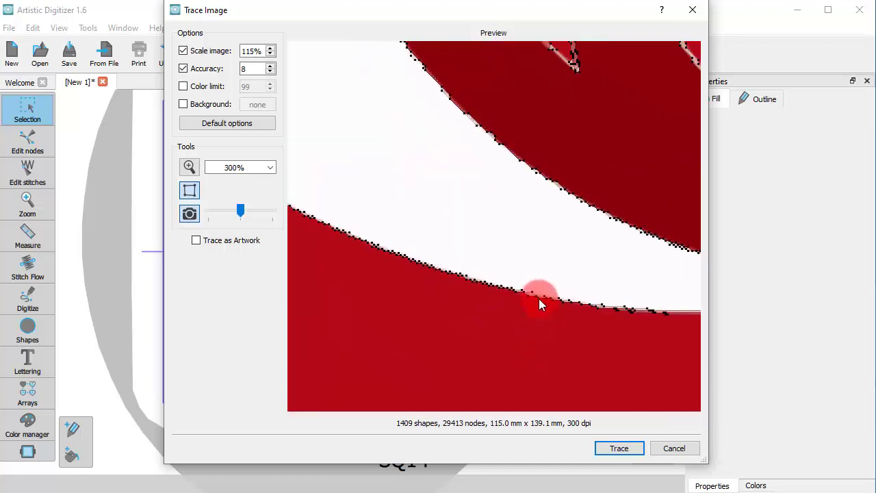
scroll(538, 298, down, 6)
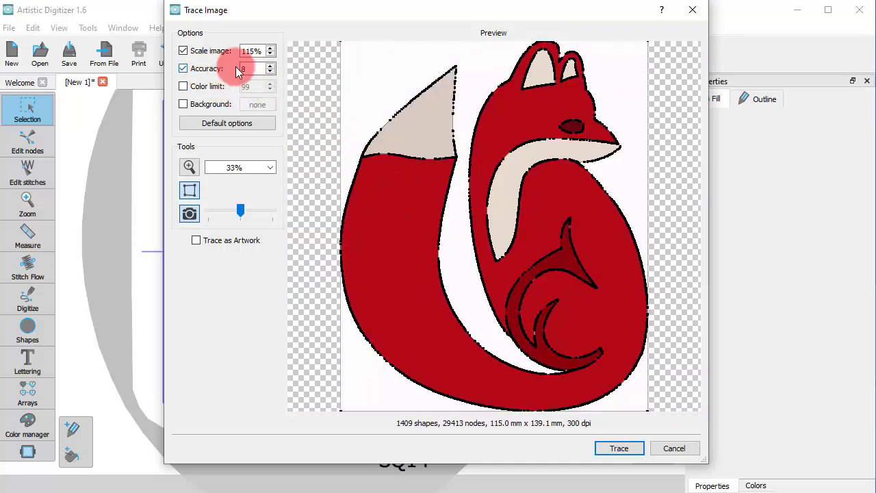
- Set the trace accuracy to 5 and inspect the node spacing along the fox's body and tail
drag(255, 69, 216, 70)
text(5)
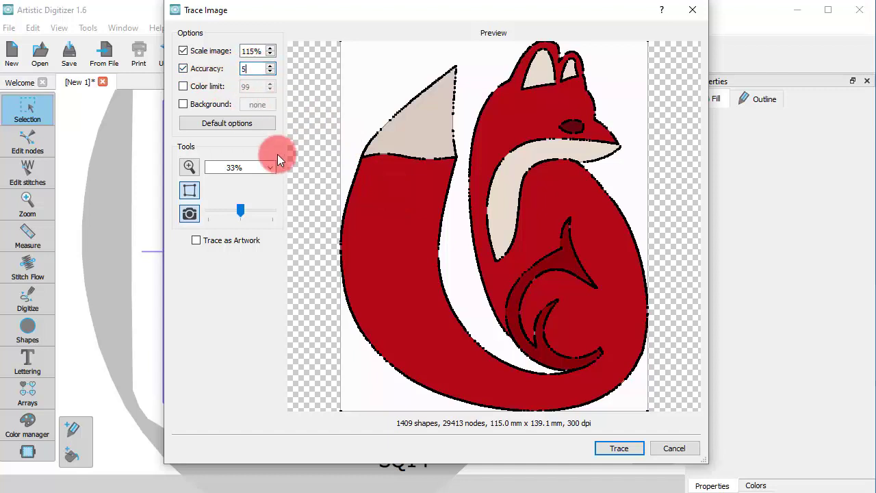
scroll(535, 281, up, 1)
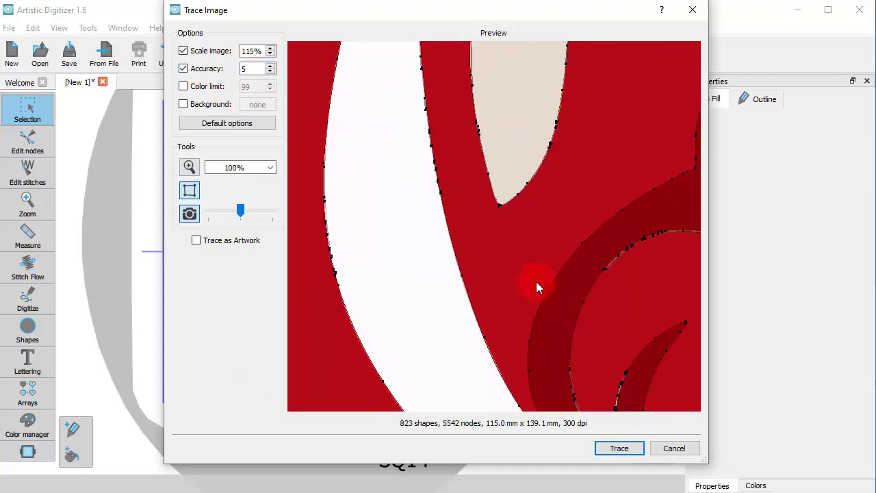
scroll(518, 278, down, 1)
scroll(470, 307, up, 2)
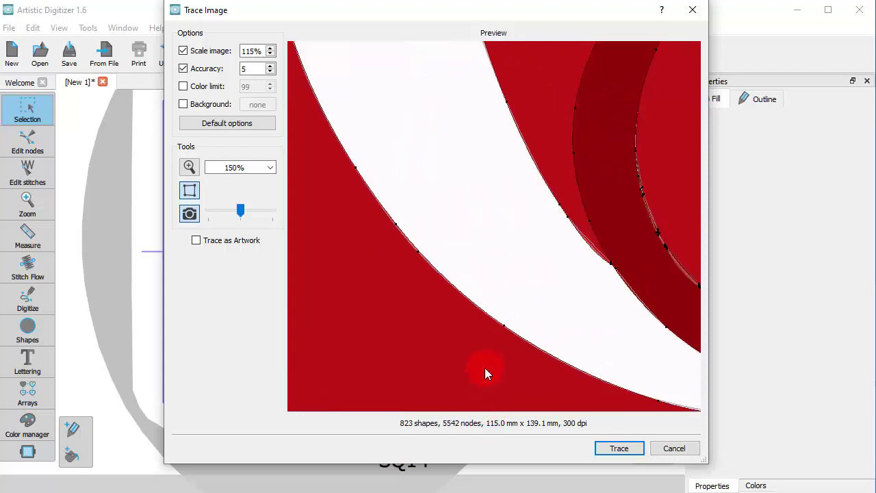
scroll(472, 342, down, 3)
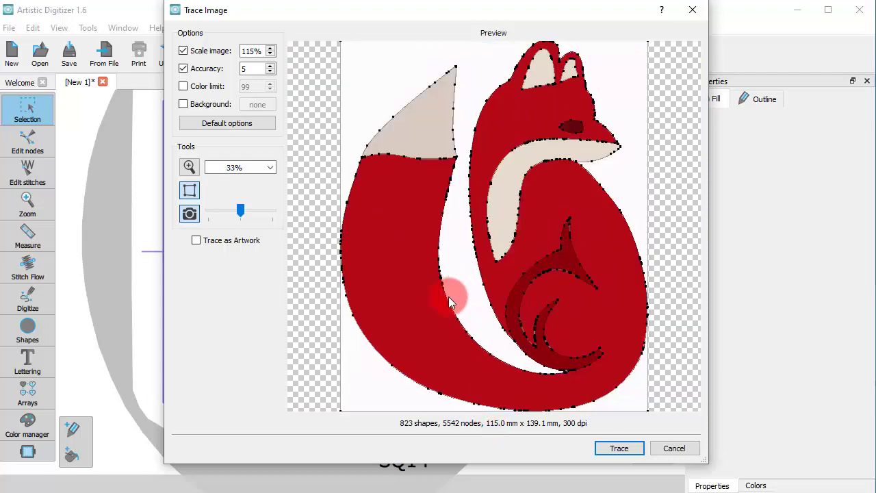
- Turn off the accuracy and image scaling options, and limit the trace to 10 colors
click(218, 69)
click(219, 51)
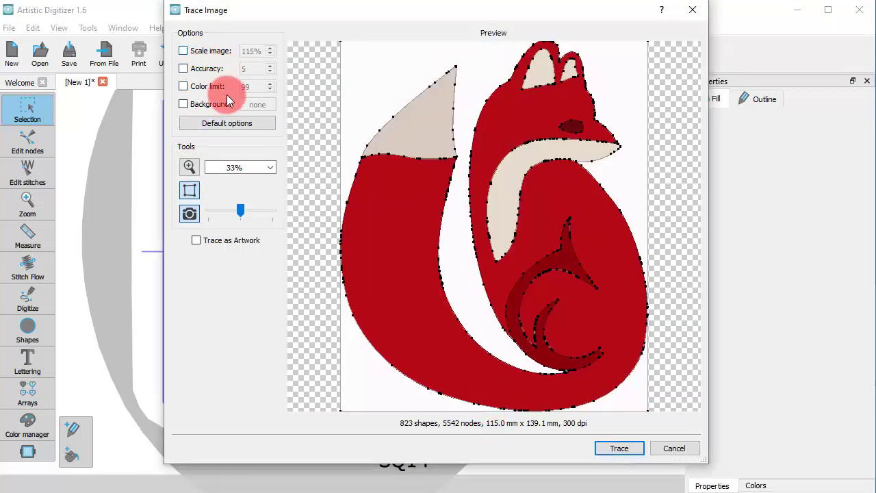
click(222, 87)
click(253, 87)
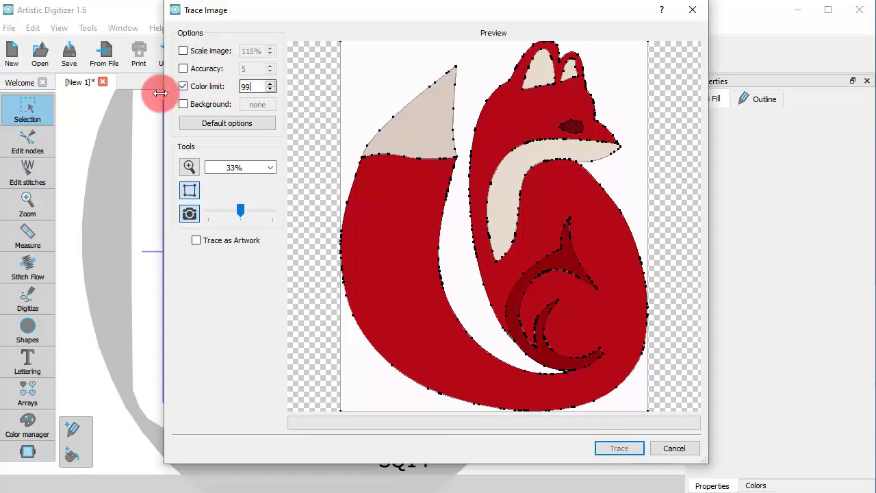
key(BackSpace)
key(BackSpace)
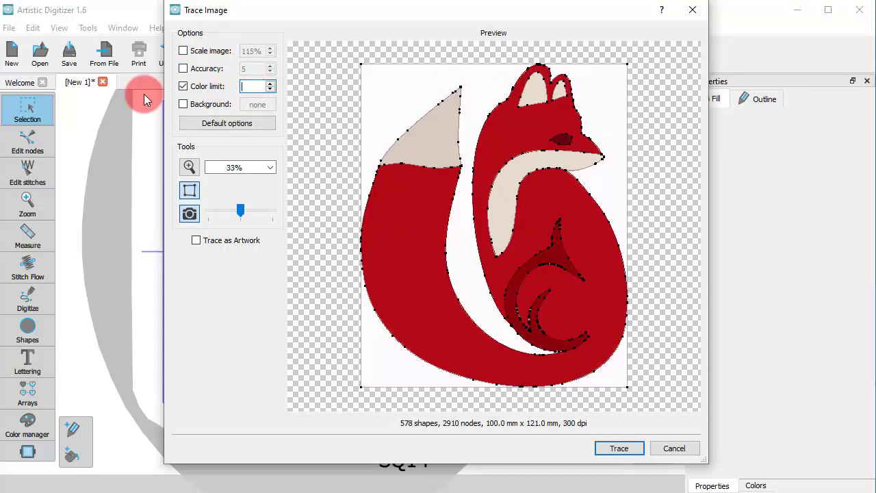
text(10)
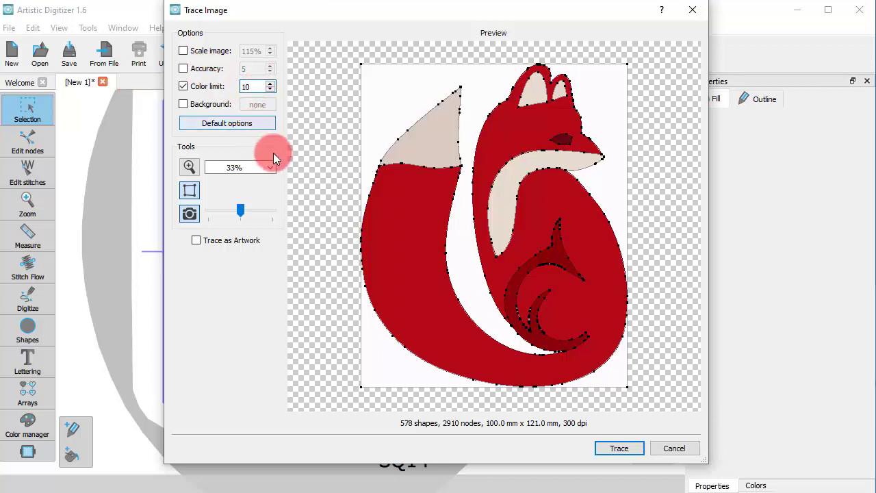
- Enable background removal, sample the white area around the fox as the background color, and trace the image
click(217, 105)
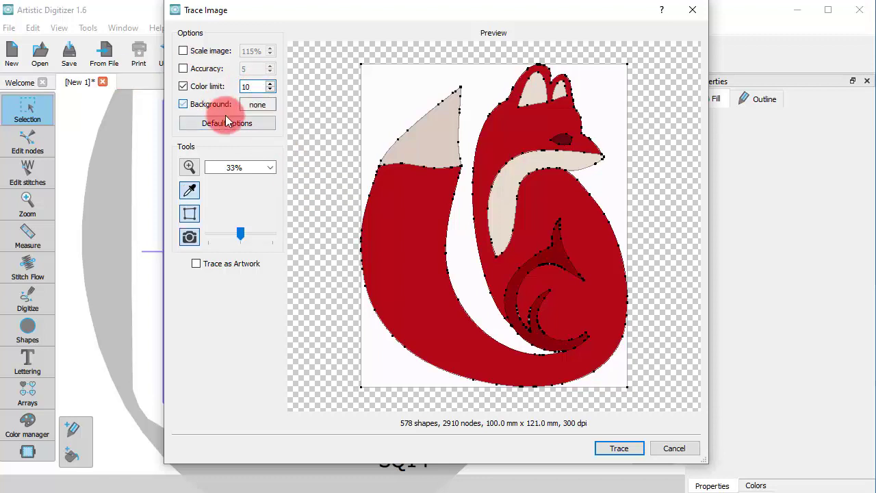
click(362, 153)
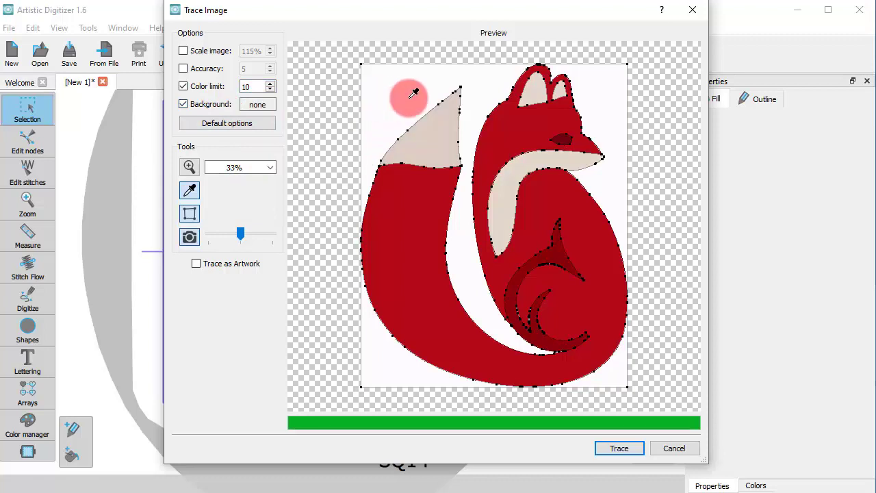
click(410, 96)
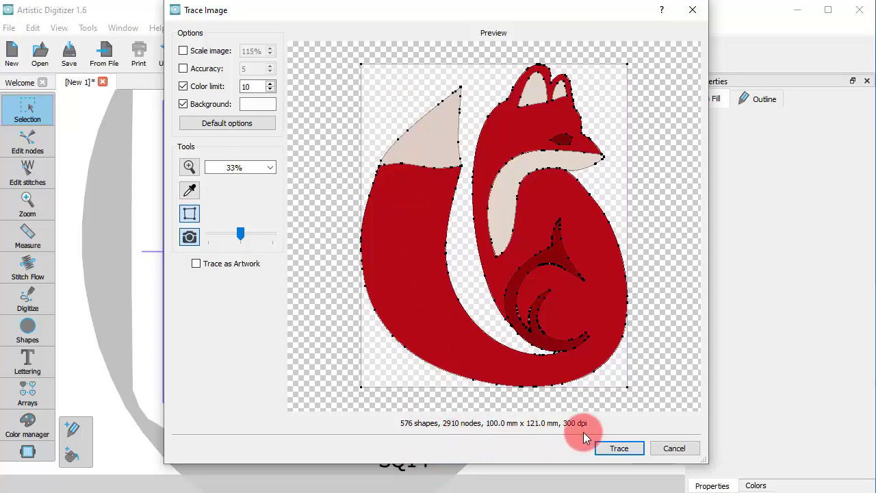
click(619, 448)
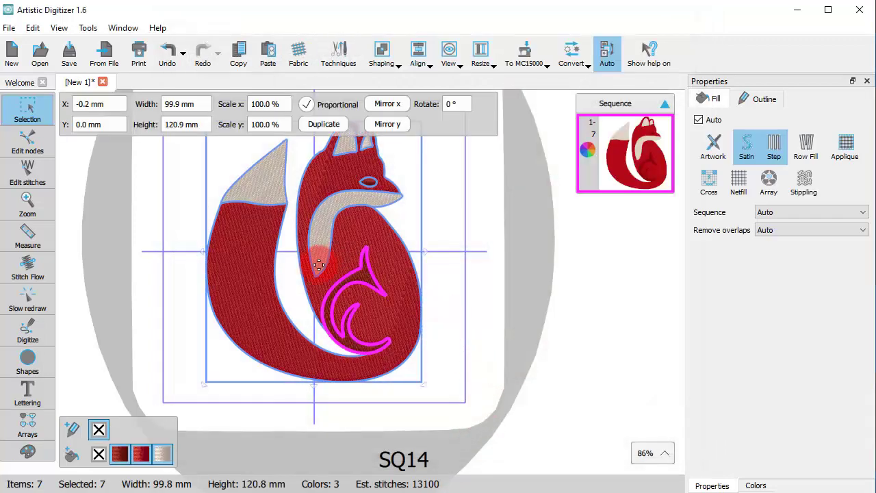
scroll(383, 287, up, 4)
scroll(379, 314, down, 4)
click(476, 317)
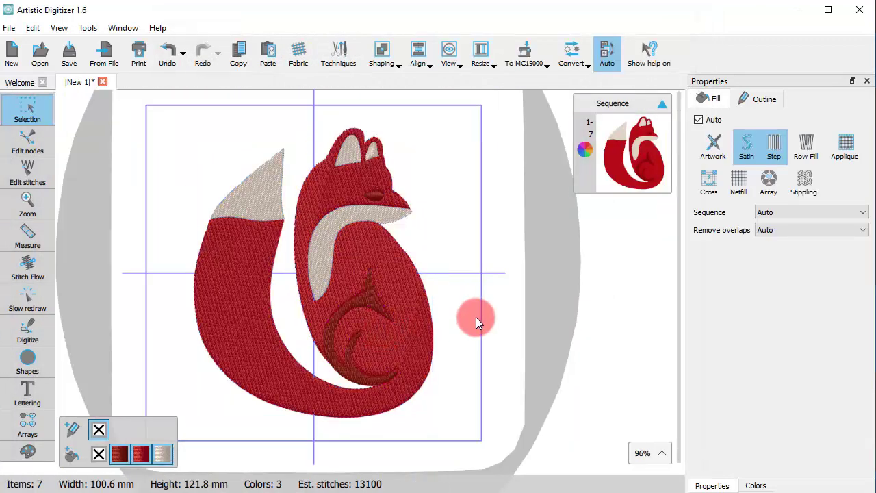
- Select the traced fox for node editing and delete the cluster of four nodes on the right edge of the small dark crescent
click(431, 330)
scroll(403, 348, down, 2)
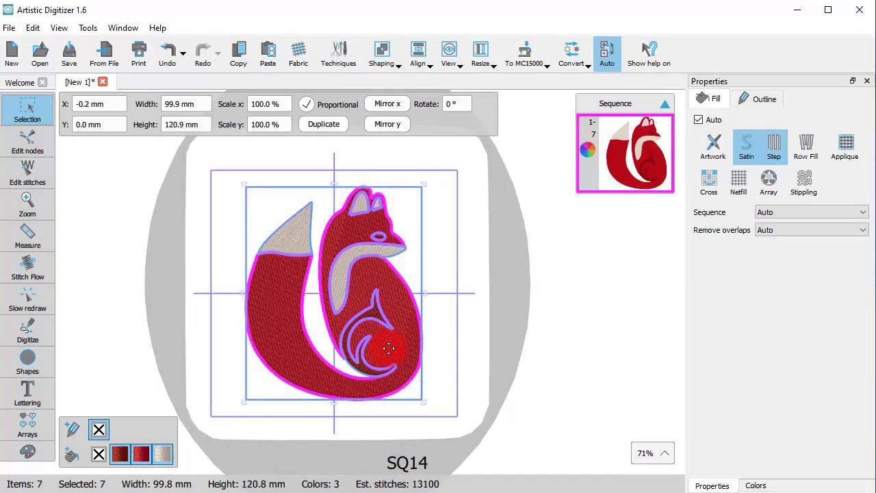
click(31, 144)
scroll(350, 349, up, 7)
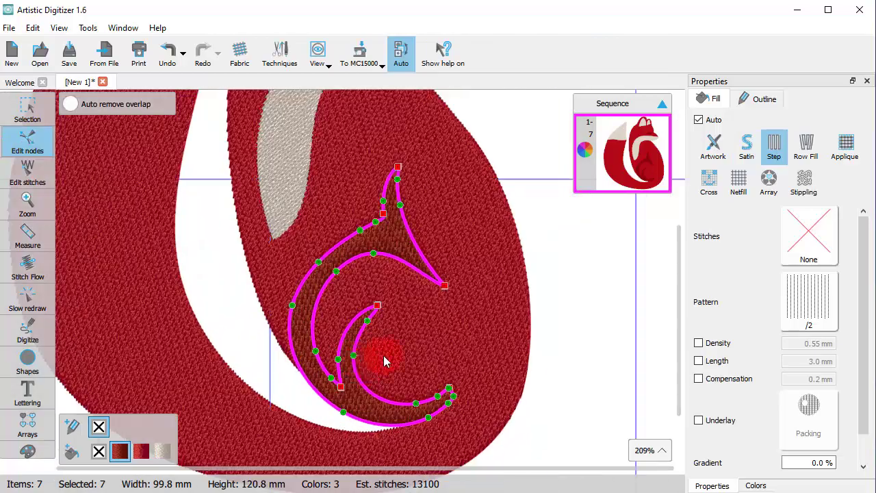
scroll(361, 355, up, 10)
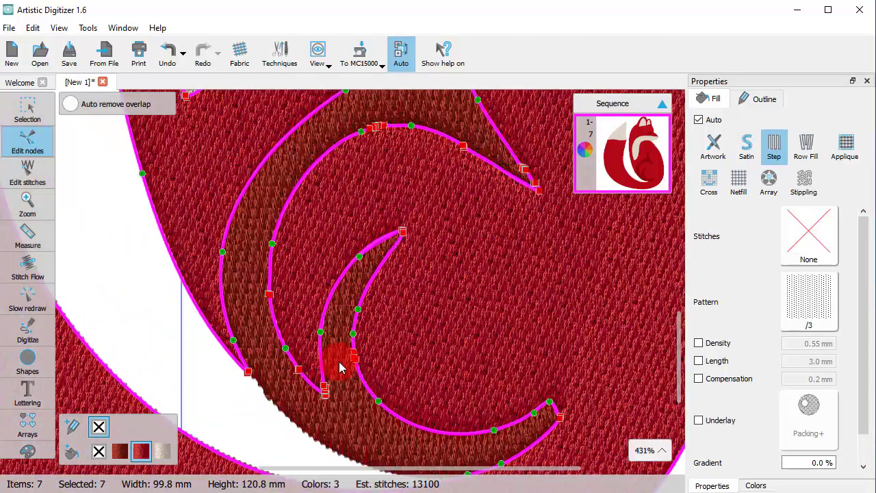
scroll(353, 363, up, 3)
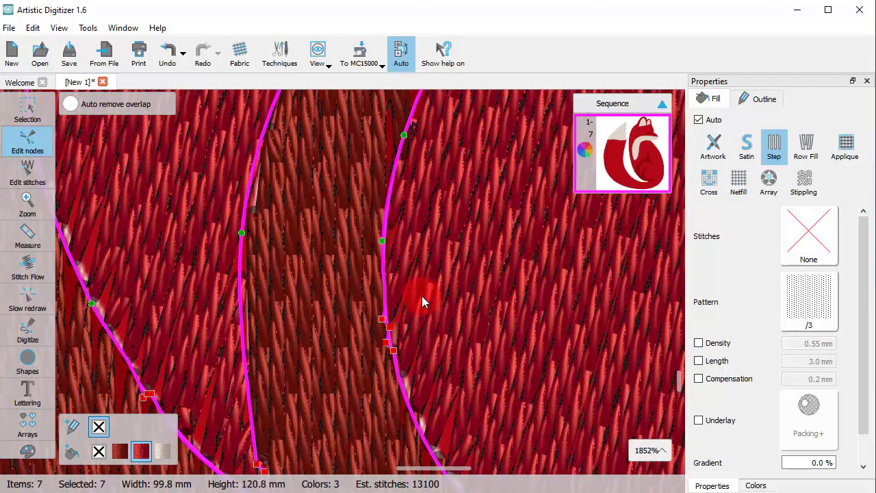
drag(421, 296, 355, 380)
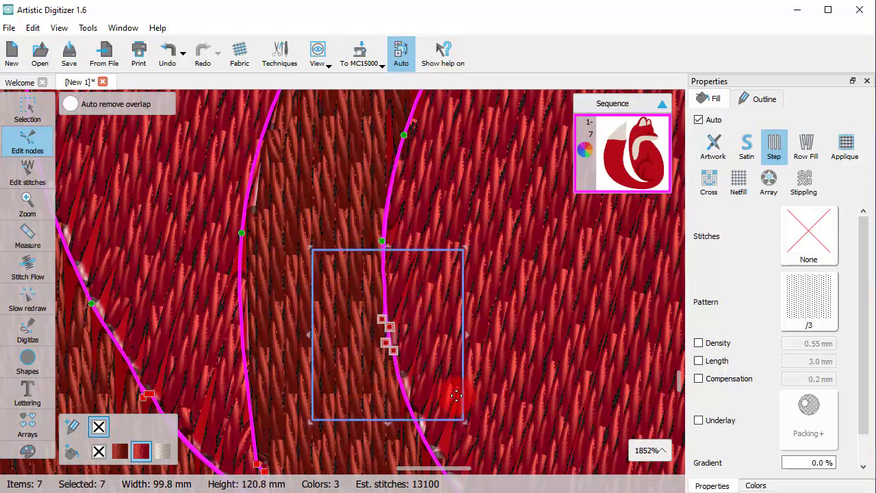
key(Delete)
- Delete the clustered nodes midway along the inner edge of the large dark haunch curve
scroll(456, 394, down, 3)
scroll(252, 390, up, 8)
drag(379, 296, 284, 385)
scroll(282, 368, down, 5)
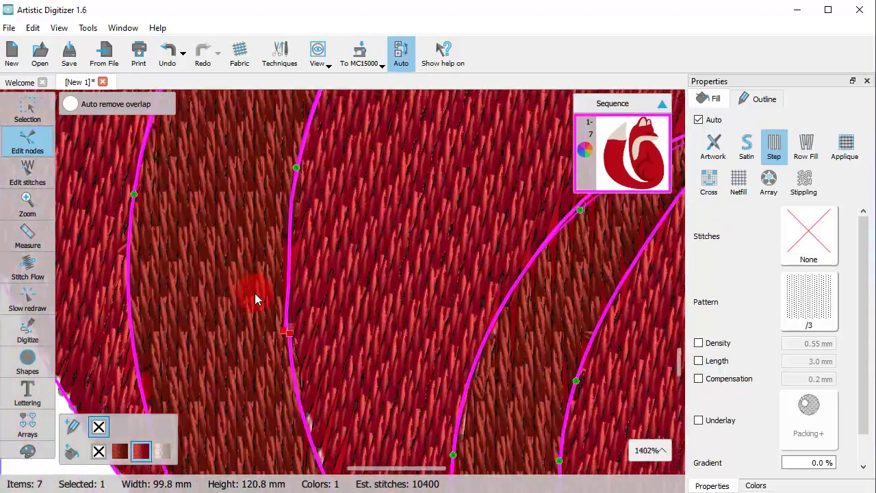
scroll(254, 295, up, 1)
drag(321, 303, 248, 385)
key(Delete)
scroll(263, 382, down, 8)
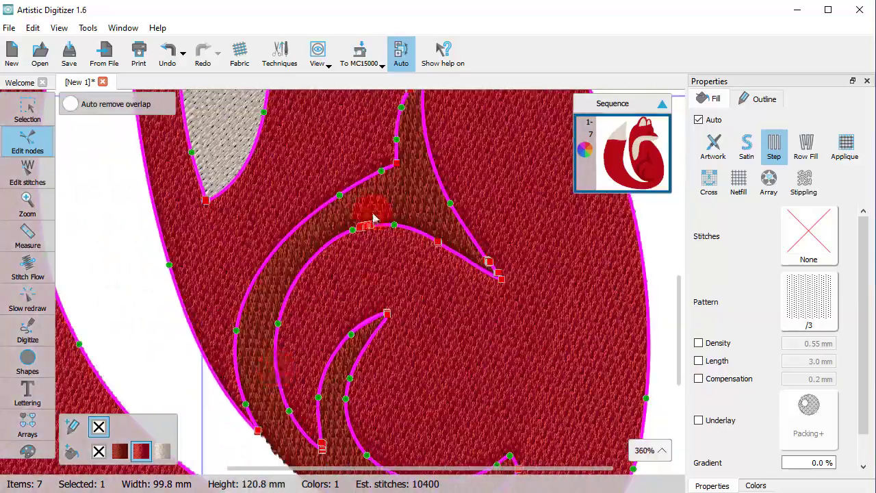
- Delete the clustered nodes at the top of the inner arch of the dark haunch curve
scroll(370, 223, up, 9)
drag(251, 203, 461, 372)
key(Delete)
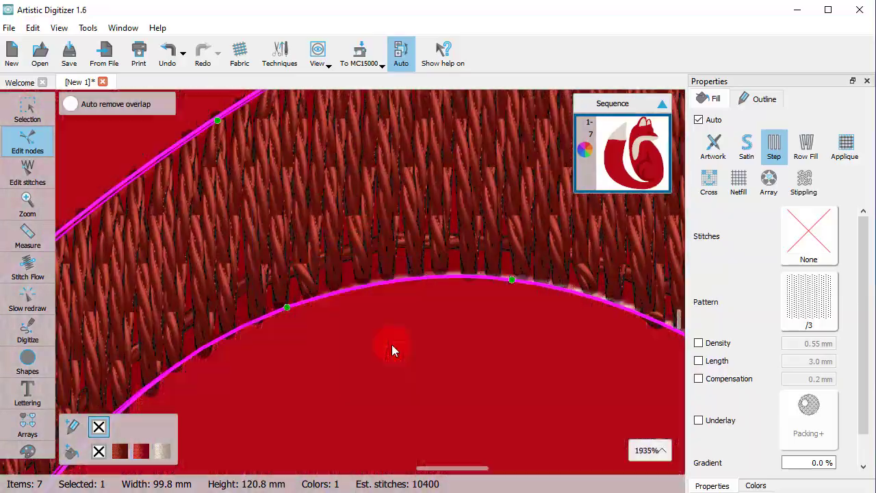
- Delete the node cluster on the upper edge of the dark haunch shape, just before its pointed right tip
scroll(401, 371, down, 9)
scroll(431, 332, up, 9)
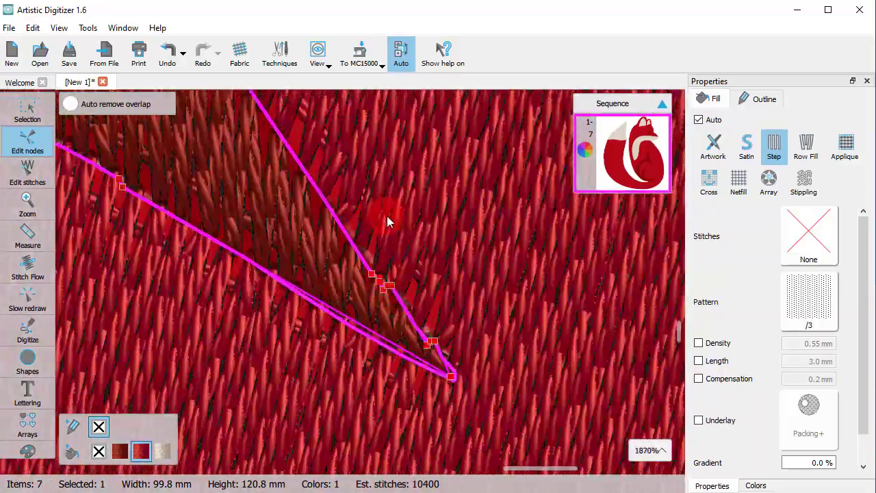
drag(387, 216, 368, 290)
key(Delete)
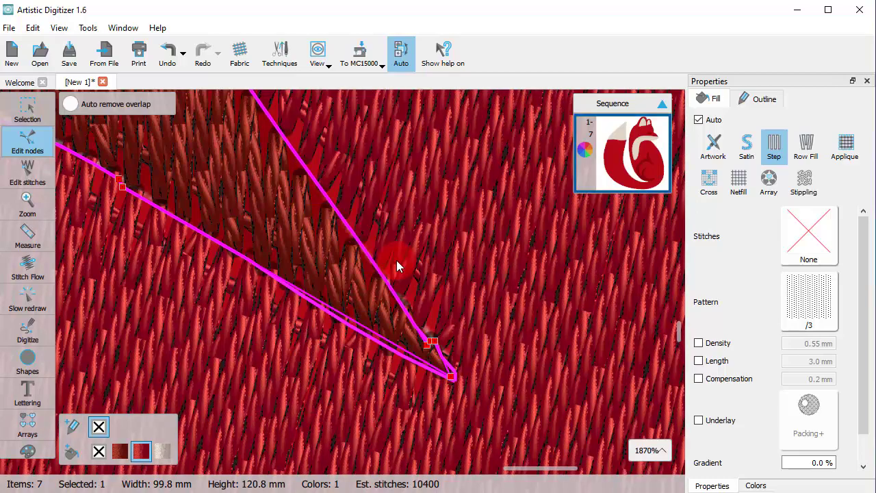
scroll(413, 342, down, 9)
scroll(303, 130, up, 6)
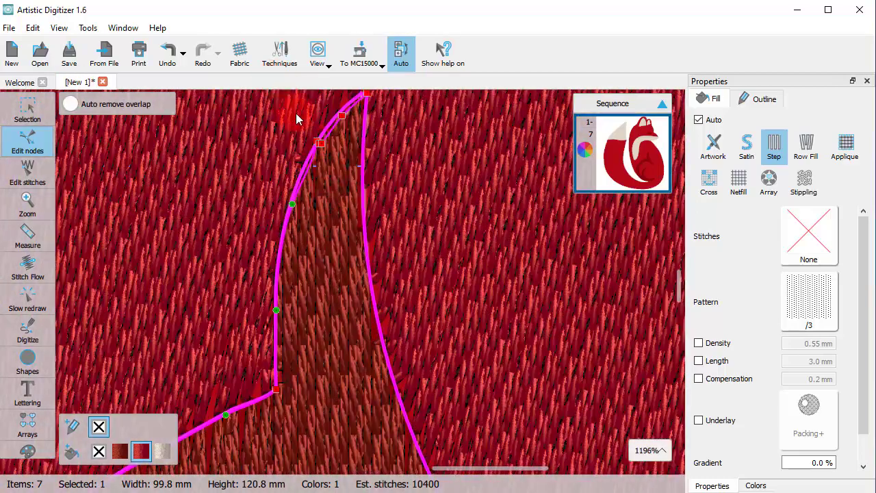
- Delete the clustered nodes on the left edge of the dark haunch shape's upper spike, just below its tip
drag(296, 118, 346, 168)
key(Delete)
scroll(203, 402, down, 14)
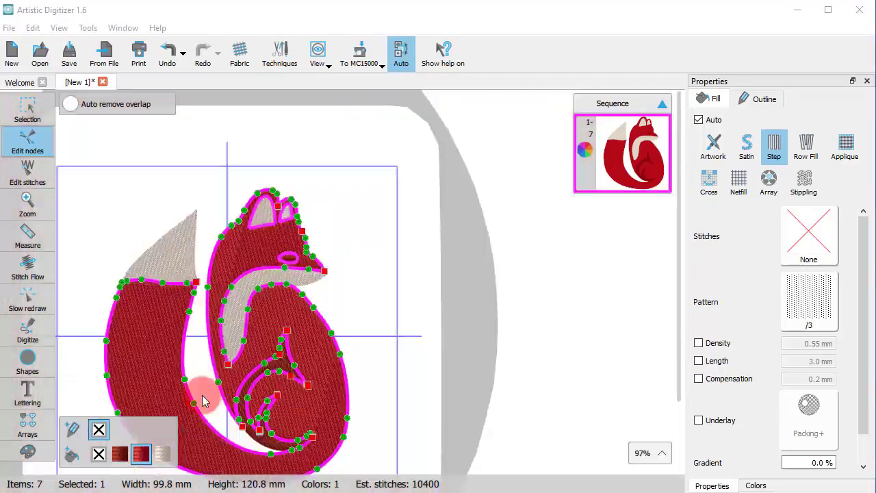
- Delete the redundant clustered nodes at the pointed lower end of the red sliver between the two dark haunch curves
scroll(235, 410, down, 1)
scroll(205, 358, up, 13)
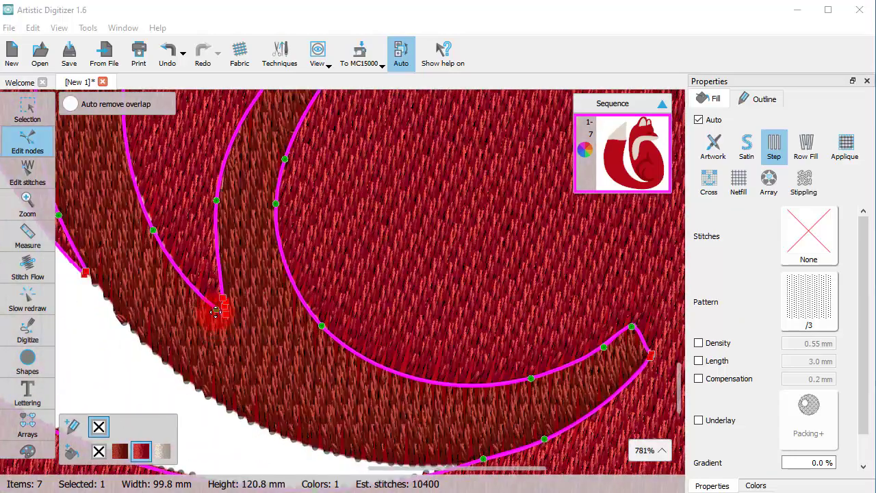
scroll(216, 311, up, 5)
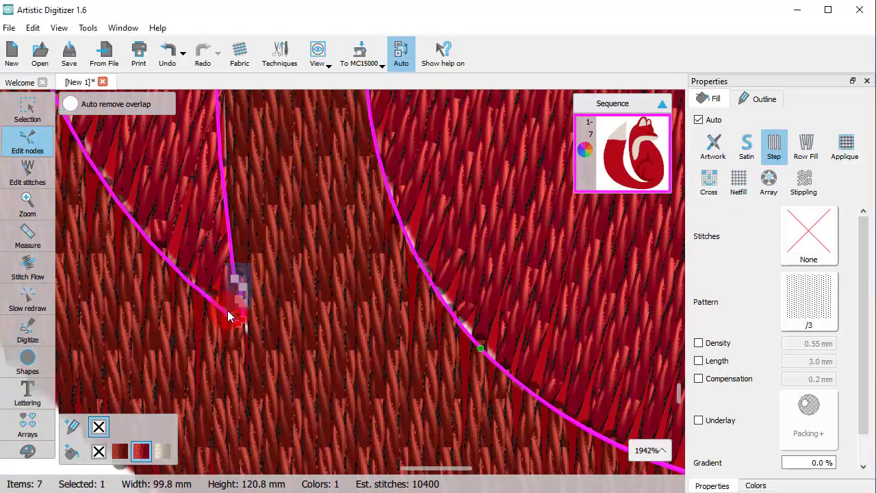
scroll(253, 352, down, 10)
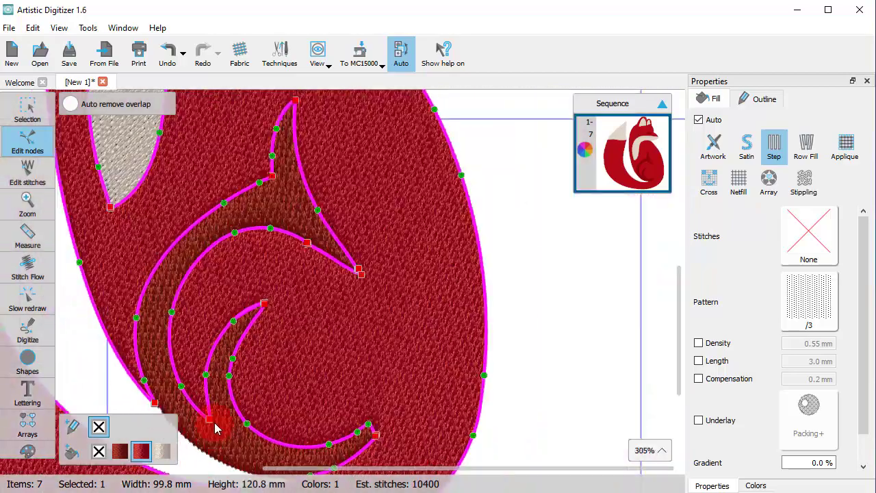
scroll(240, 359, down, 6)
- Leave node editing for object selection and deselect the fox
click(17, 109)
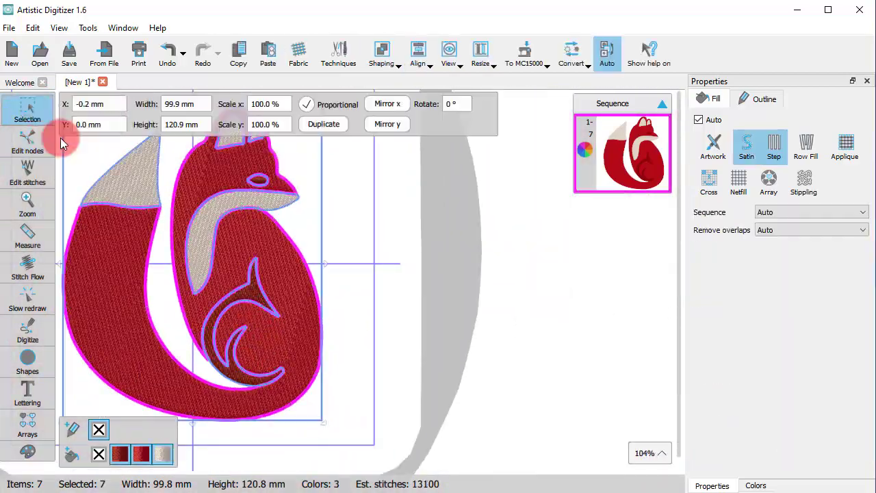
scroll(392, 377, down, 2)
scroll(317, 362, up, 2)
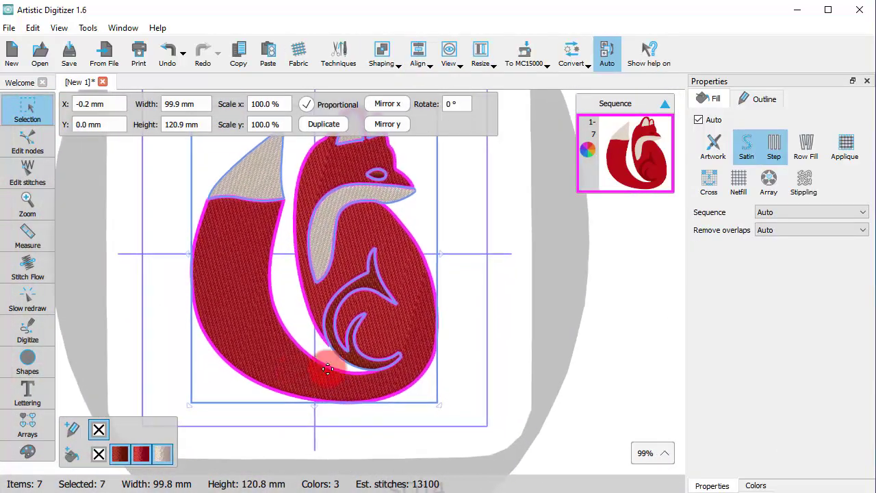
click(470, 364)
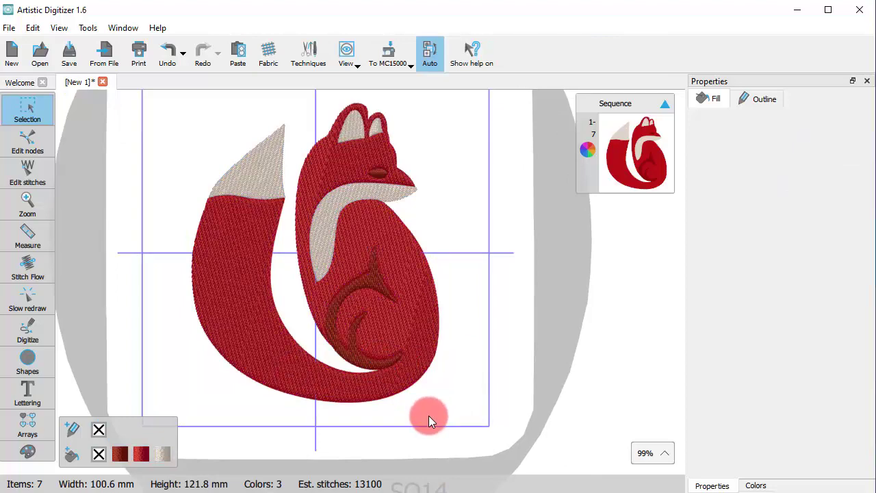
- Hide the backdrop image behind the fox embroidery
click(58, 28)
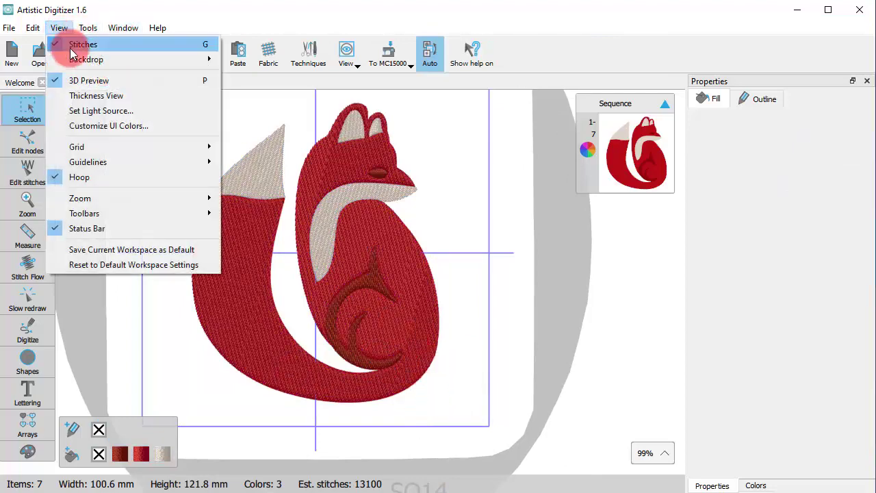
mouse_move(209, 59)
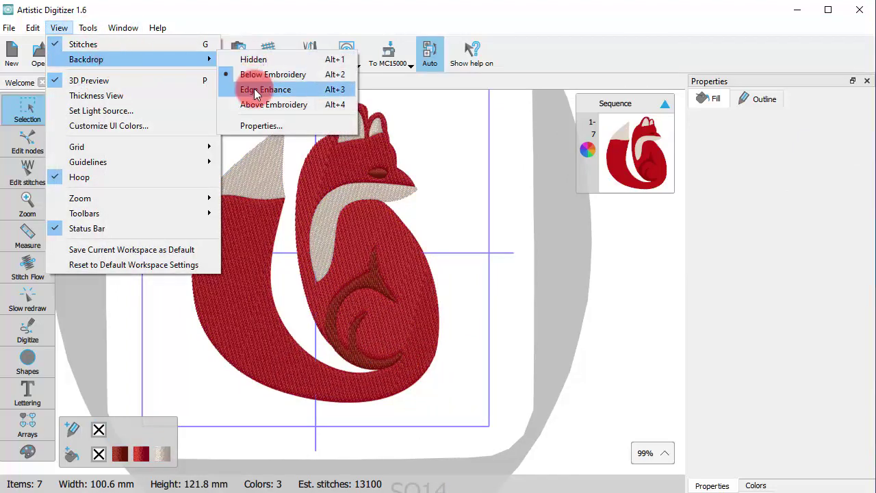
click(250, 58)
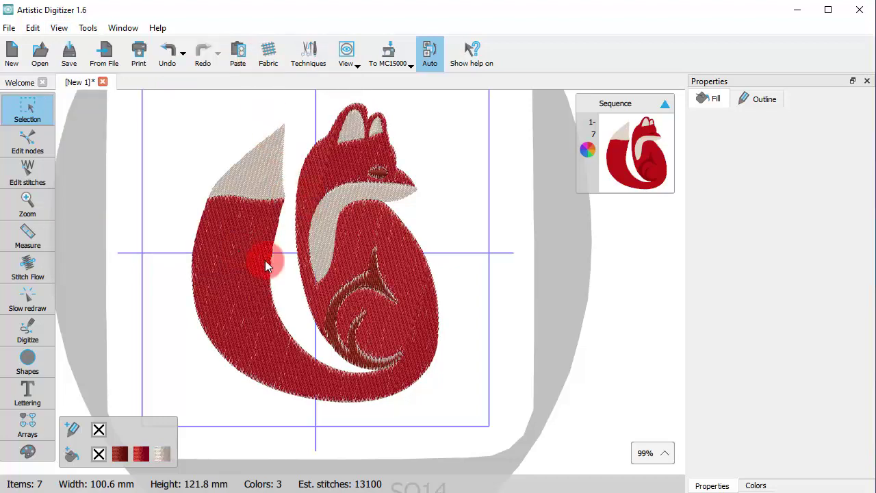
scroll(341, 215, up, 3)
scroll(333, 284, down, 1)
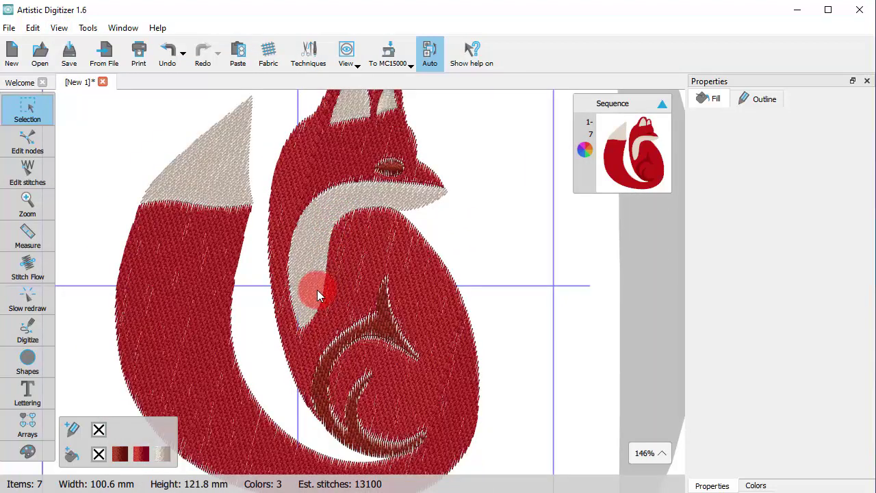
- Select the whole fox design, change its fill type to Row Fill and deselect it
click(431, 300)
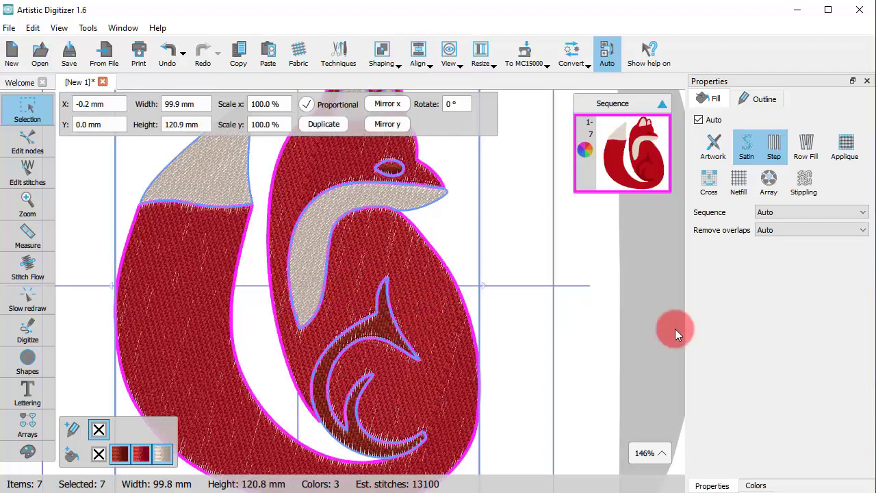
click(807, 164)
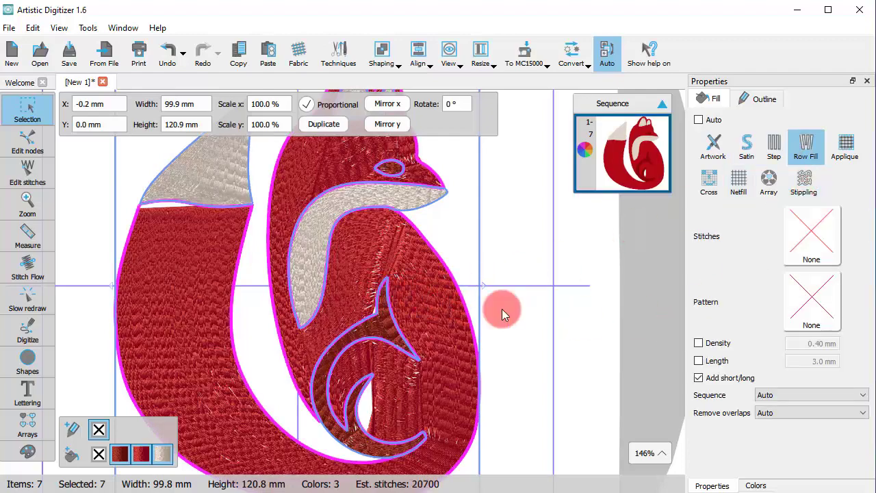
click(563, 294)
scroll(339, 348, up, 3)
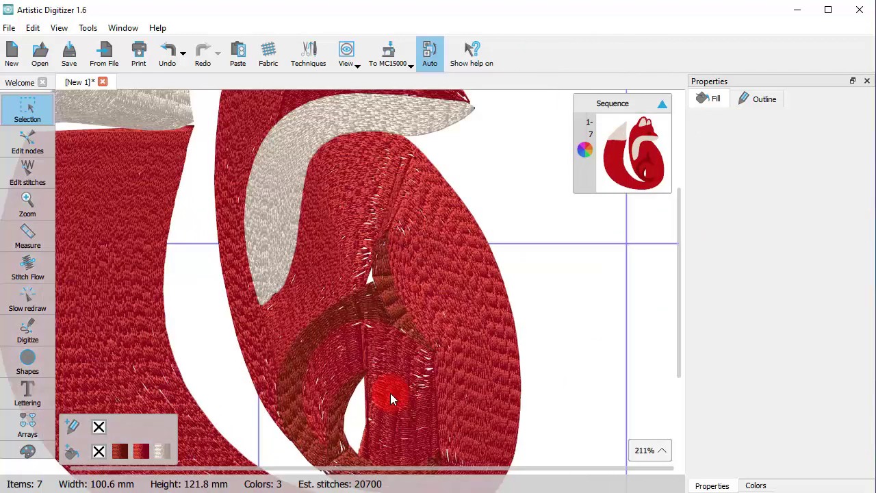
scroll(332, 406, down, 3)
- Ungroup the traced fox design into separate objects and clear the selection
click(404, 368)
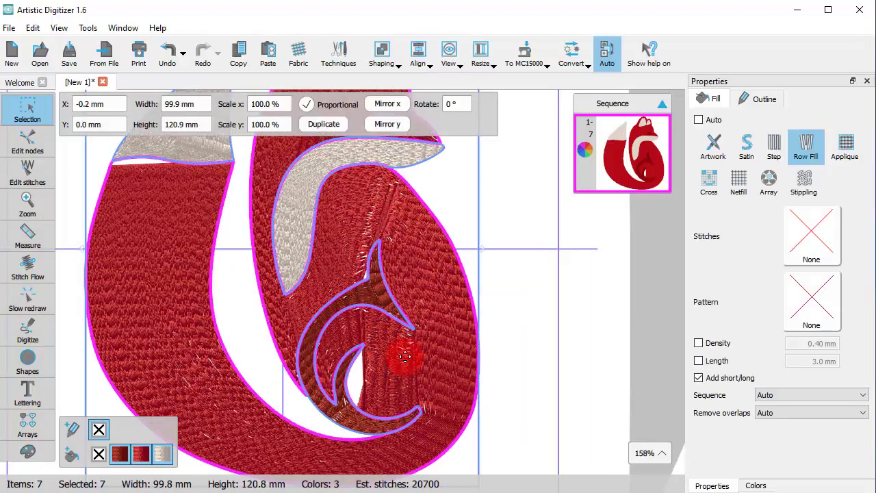
right_click(405, 356)
click(499, 346)
click(499, 346)
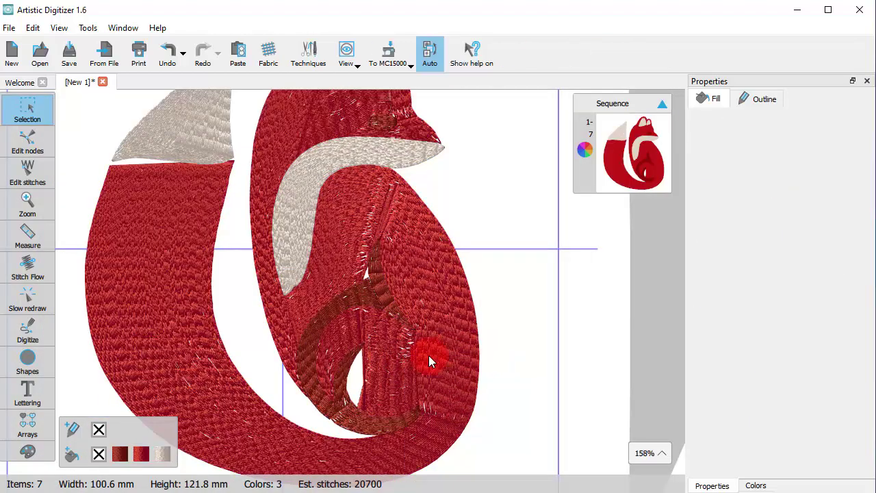
- Divide the red body's stitch flow with a line from the haunch curve's right tip to the small crescent's lower right tip
click(429, 357)
scroll(367, 371, up, 4)
scroll(382, 349, down, 2)
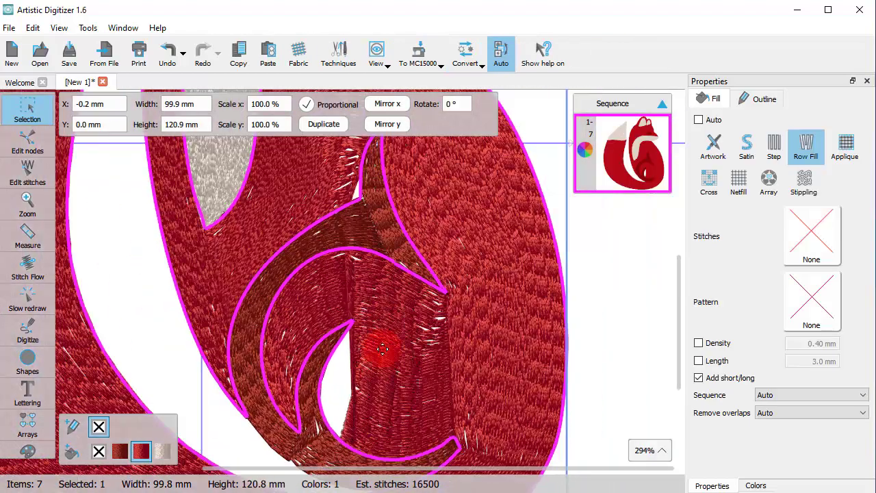
scroll(383, 349, down, 1)
click(40, 262)
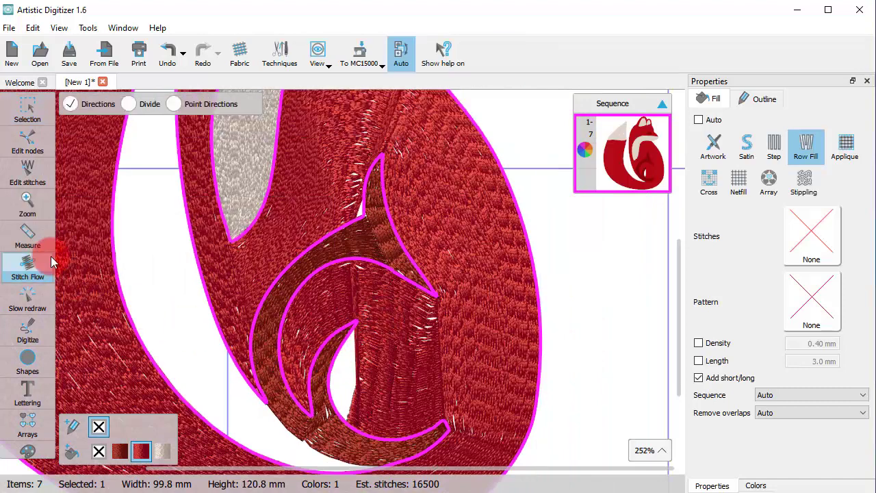
click(130, 104)
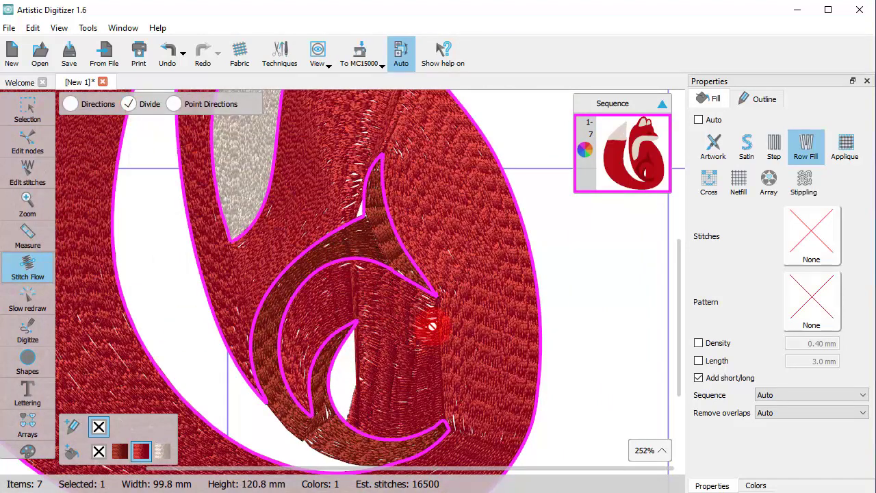
drag(434, 305, 441, 412)
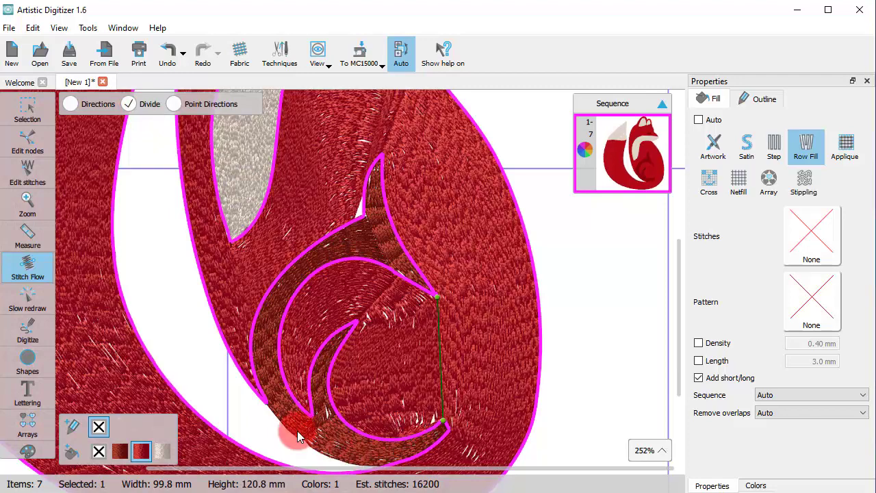
- Apply the sea waves pattern to the red body's row fill
scroll(407, 381, down, 3)
scroll(406, 381, down, 1)
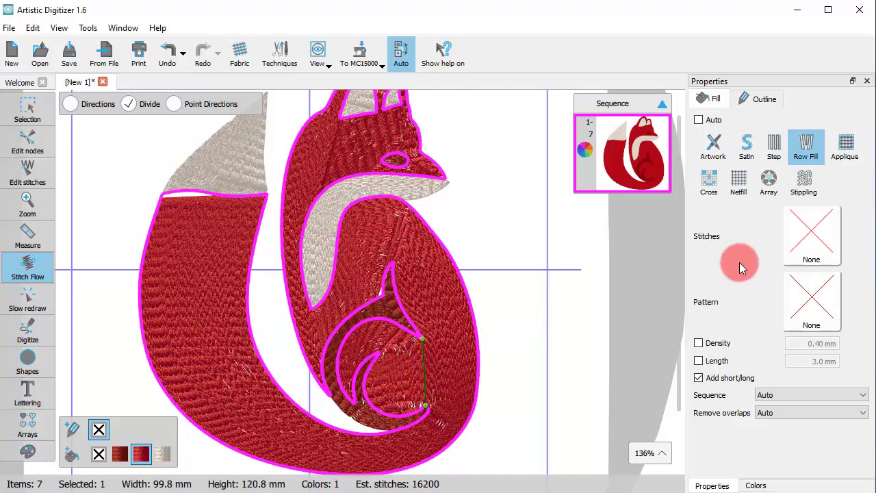
click(810, 304)
click(668, 433)
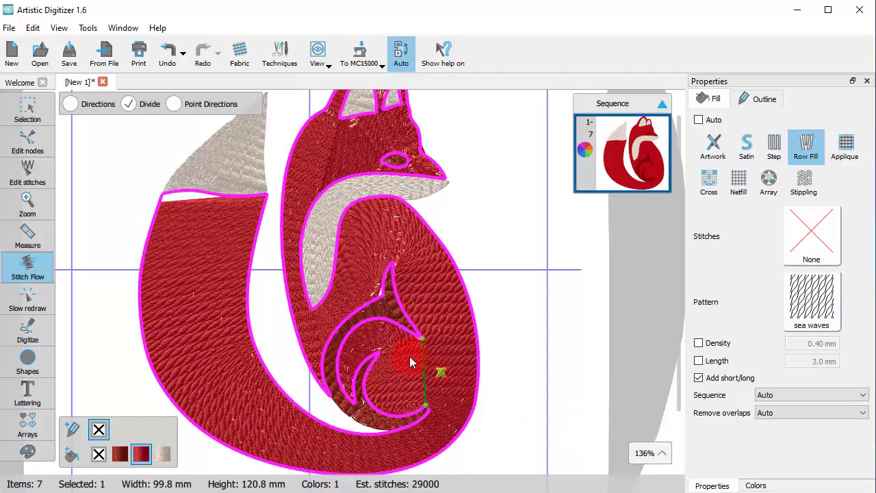
scroll(414, 338, up, 1)
scroll(413, 338, up, 2)
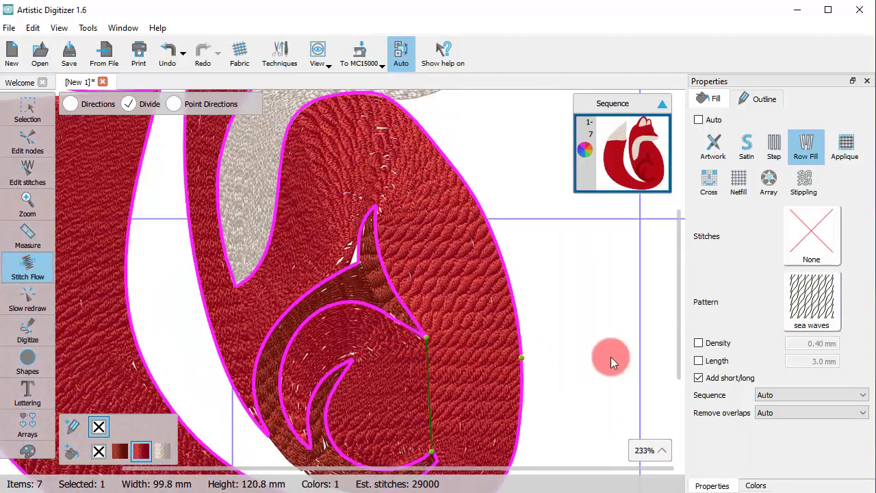
- Try a custom density of 0.7 mm on the red body's row fill and switch the custom density off again
click(713, 341)
drag(799, 342, 860, 341)
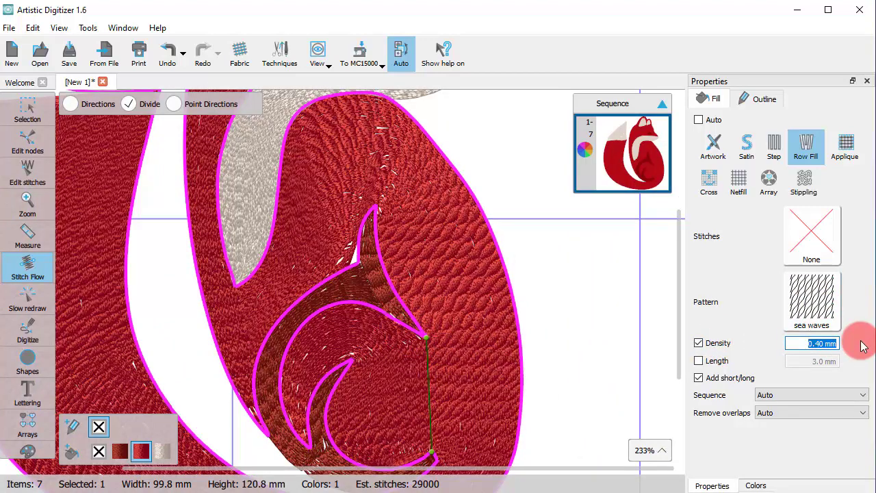
text(0.7)
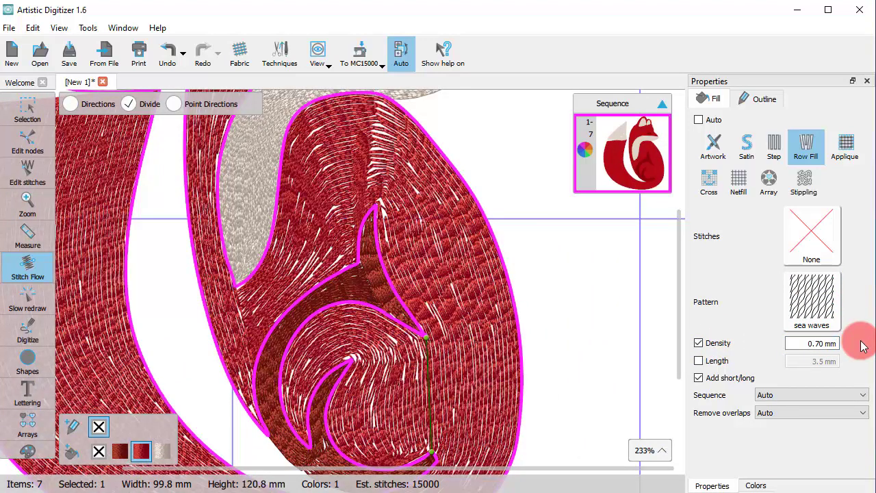
scroll(519, 361, down, 2)
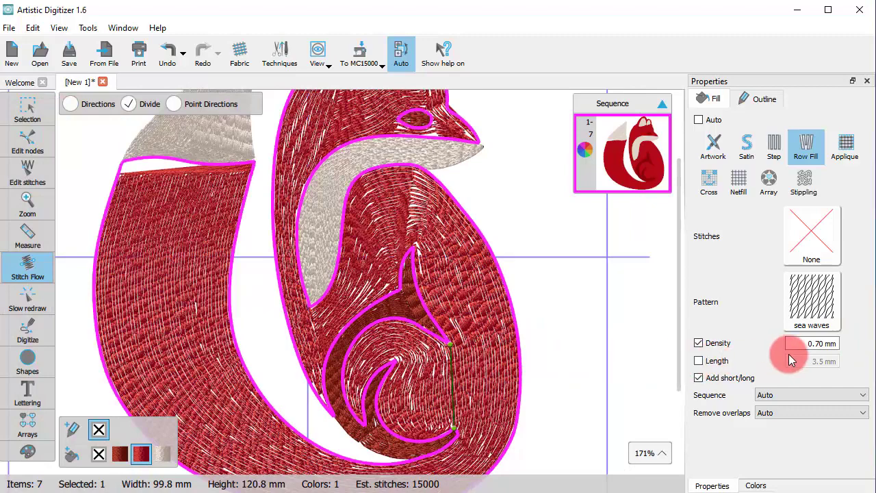
click(710, 342)
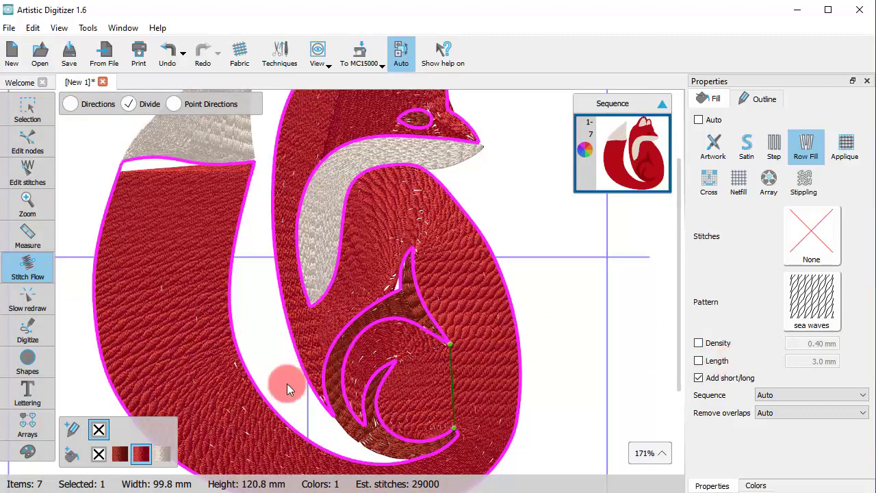
- Select the cream tail tip and change its fill type to Step
scroll(406, 355, down, 5)
scroll(364, 292, up, 2)
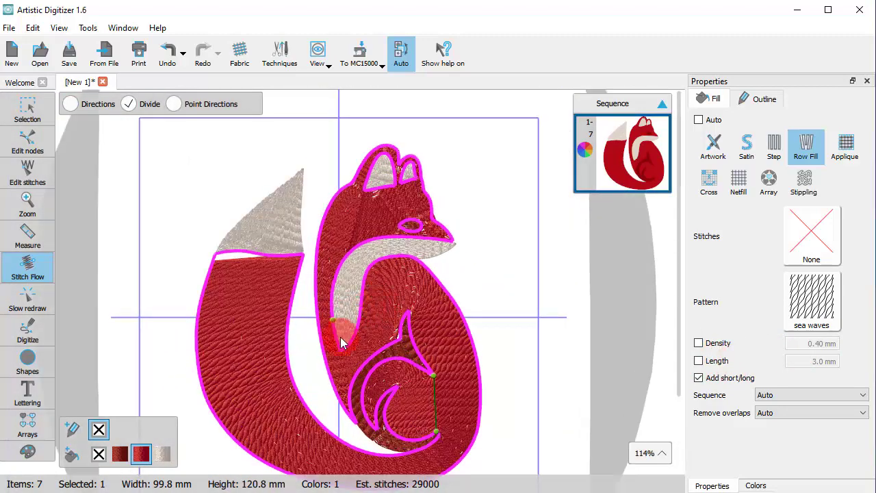
click(286, 219)
scroll(286, 219, up, 3)
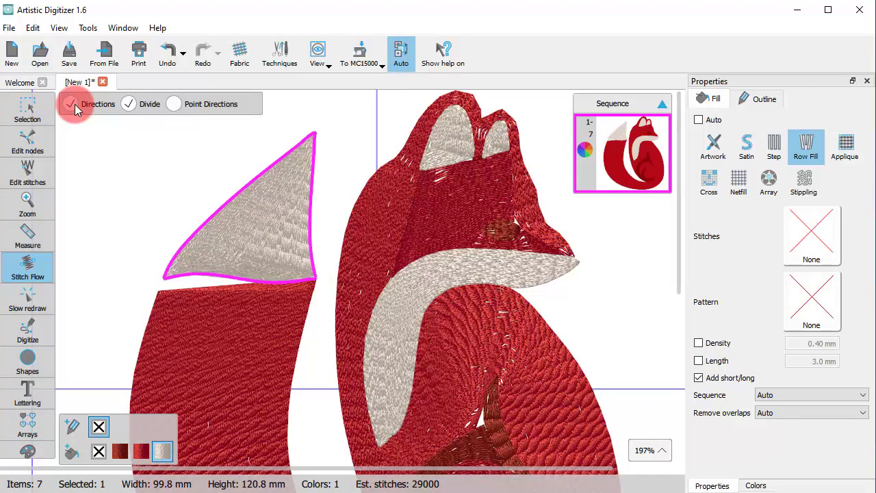
click(26, 107)
click(300, 245)
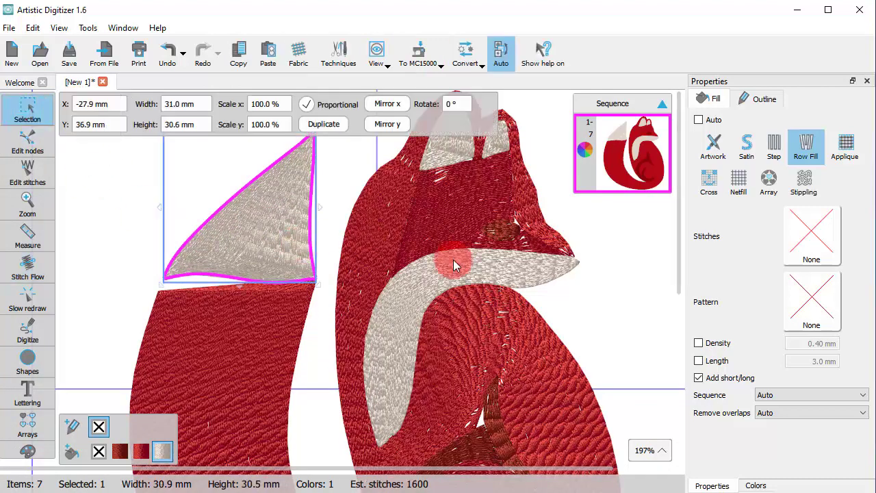
click(773, 145)
click(29, 200)
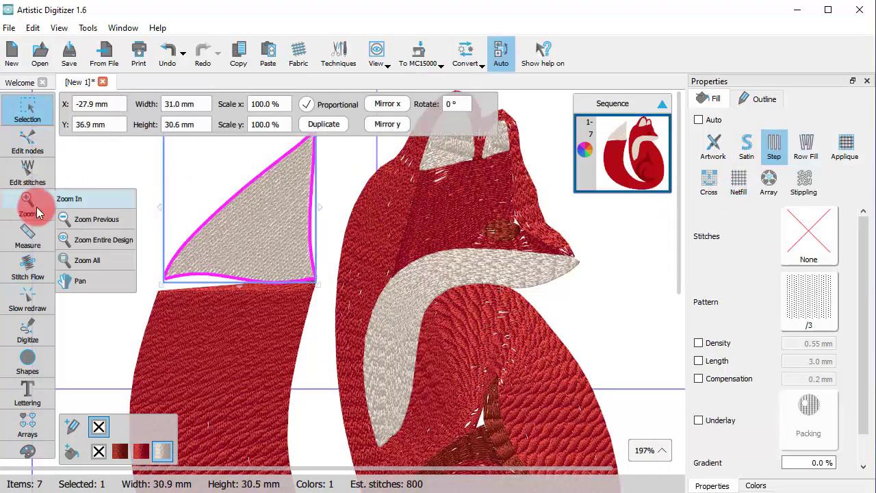
click(31, 124)
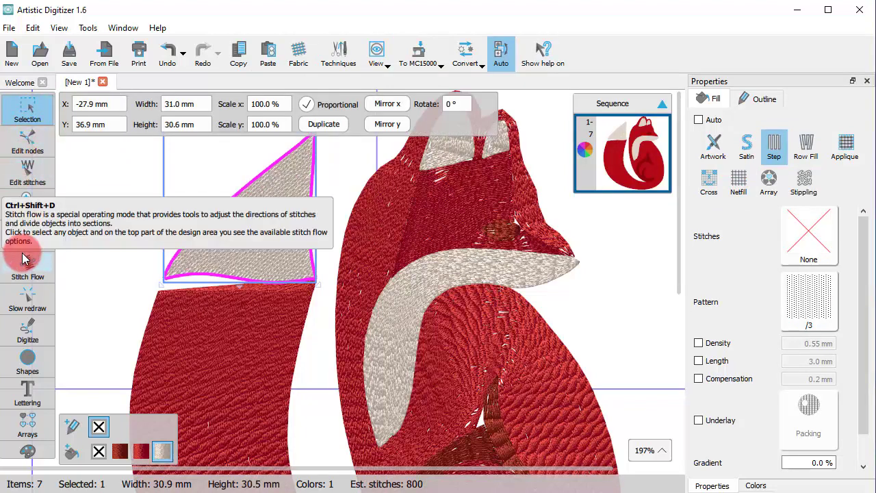
- Select the red body and delete the nodes between the two corners of the red tail's upper edge
click(196, 323)
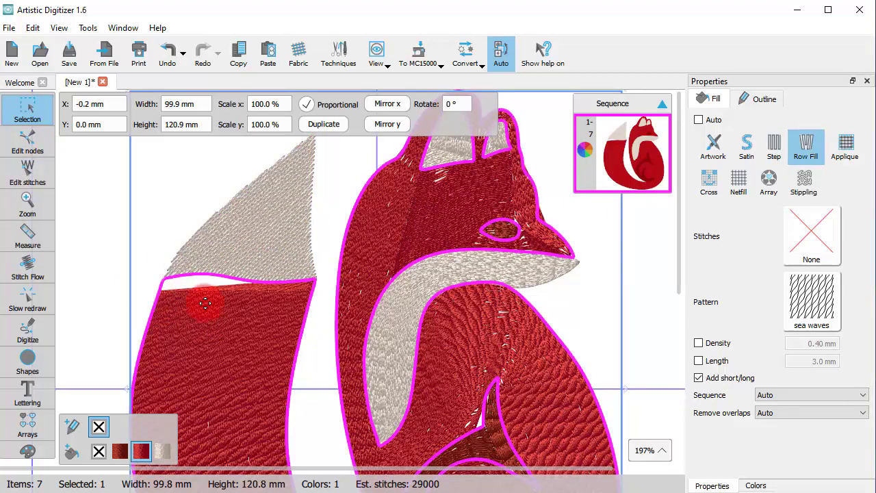
scroll(205, 303, up, 3)
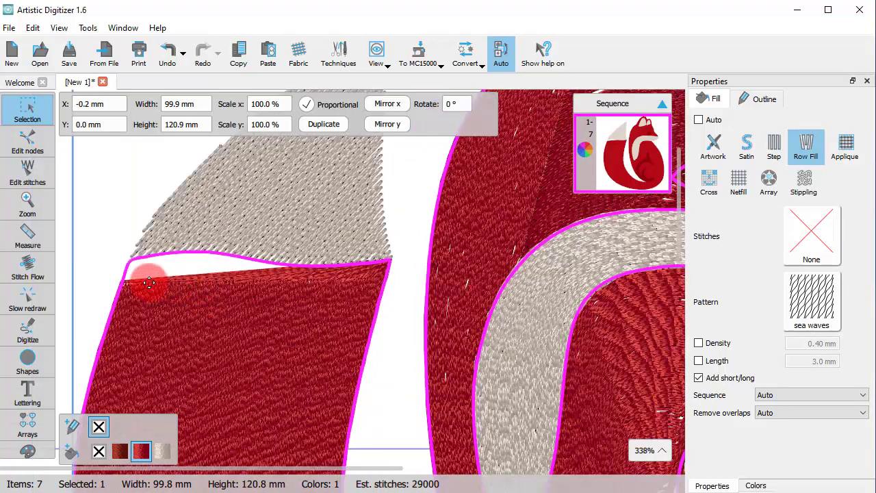
click(20, 156)
drag(136, 237, 371, 276)
key(Delete)
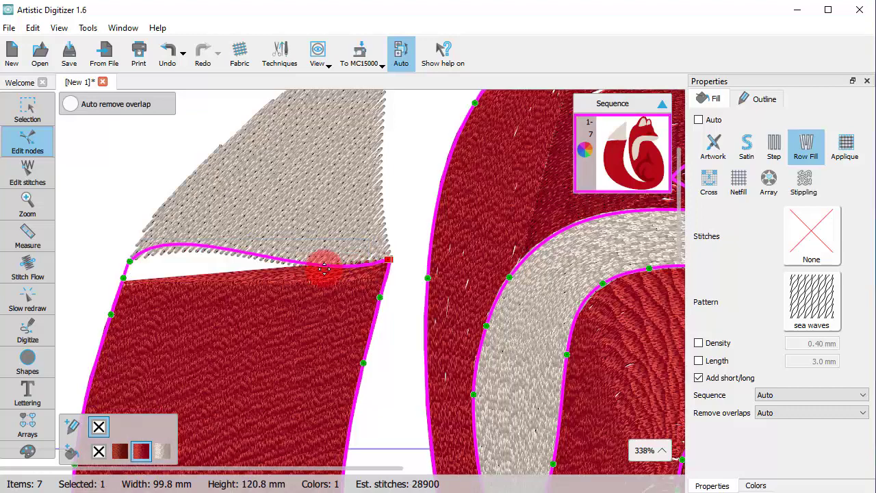
- Convert the red tail's upper edge to a straight line and move its outer corner node up under the cream tip
right_click(260, 255)
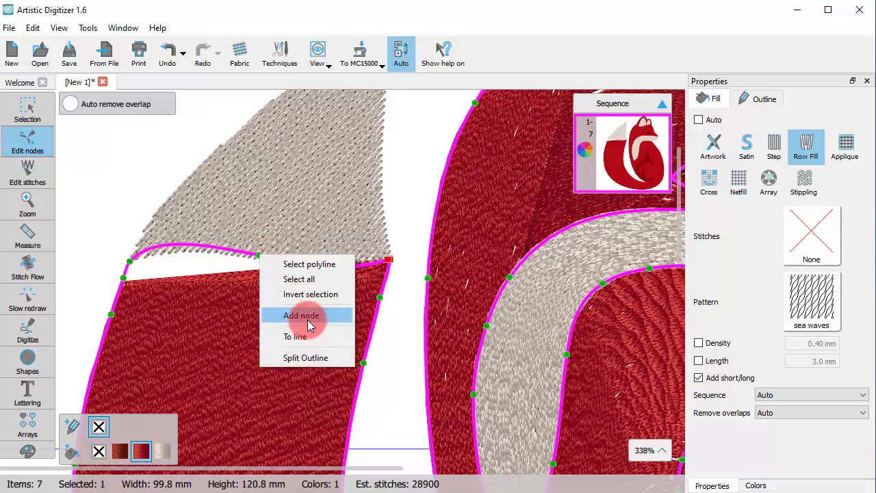
click(274, 336)
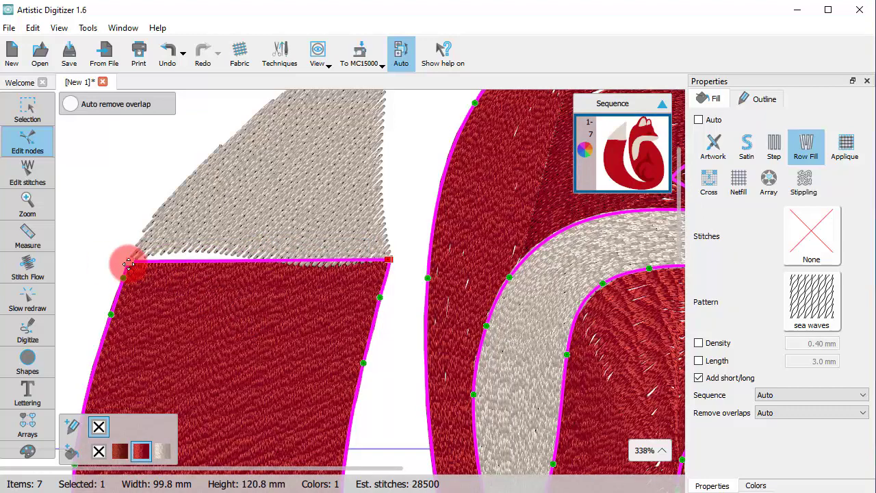
drag(128, 264, 137, 247)
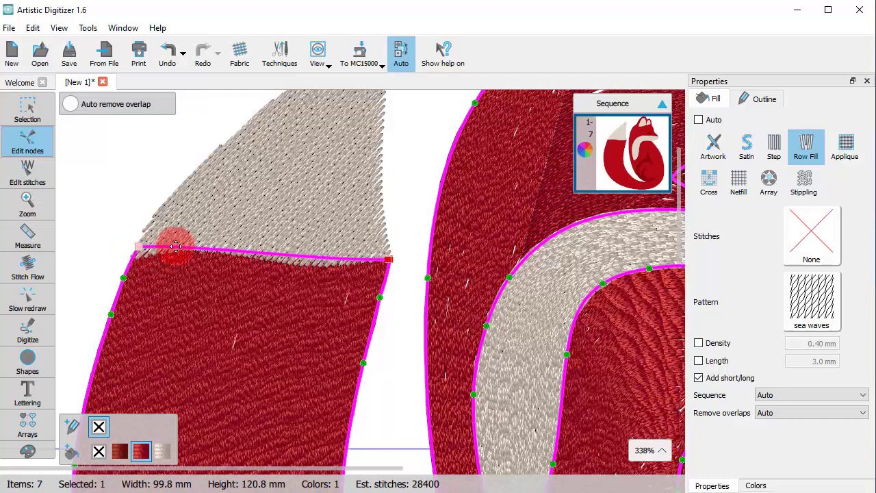
click(244, 278)
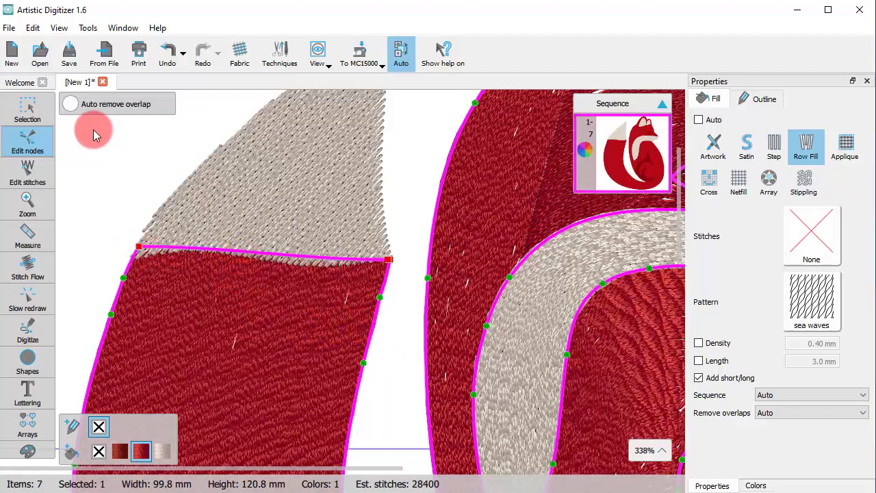
- Select the cream tail tip, try the Row Fill type on it and return it to Step
click(25, 107)
click(297, 227)
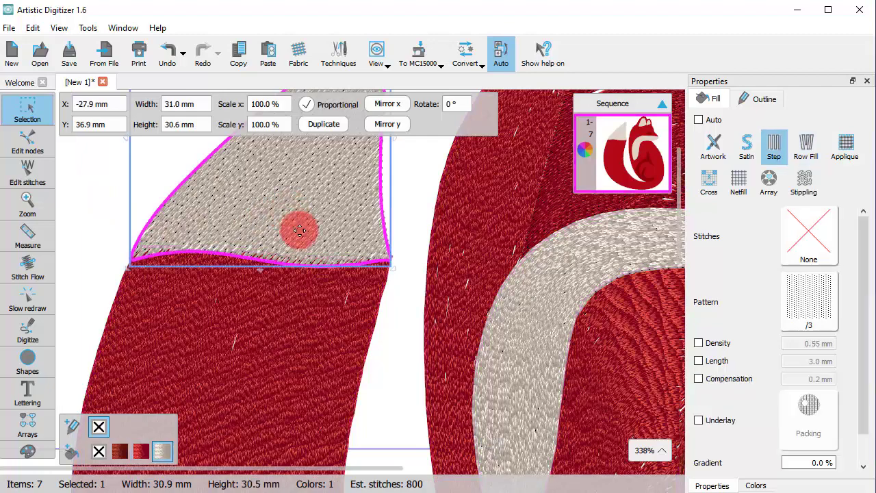
scroll(202, 349, down, 4)
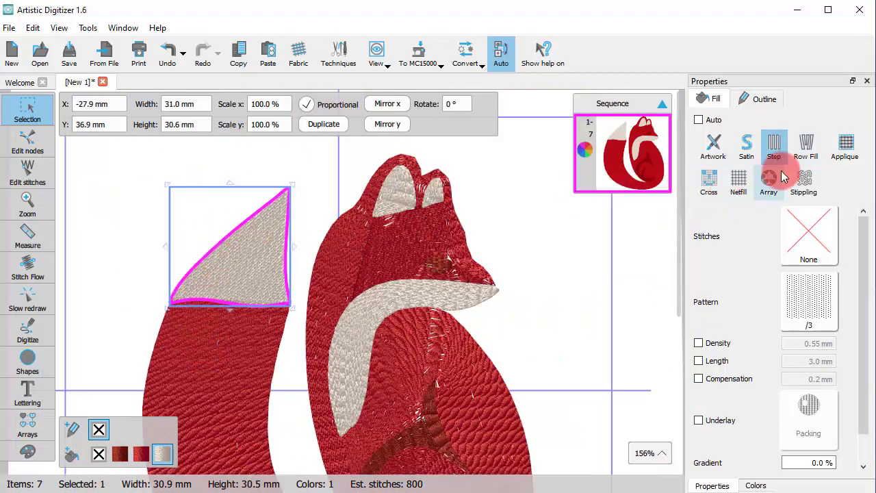
click(804, 146)
click(771, 151)
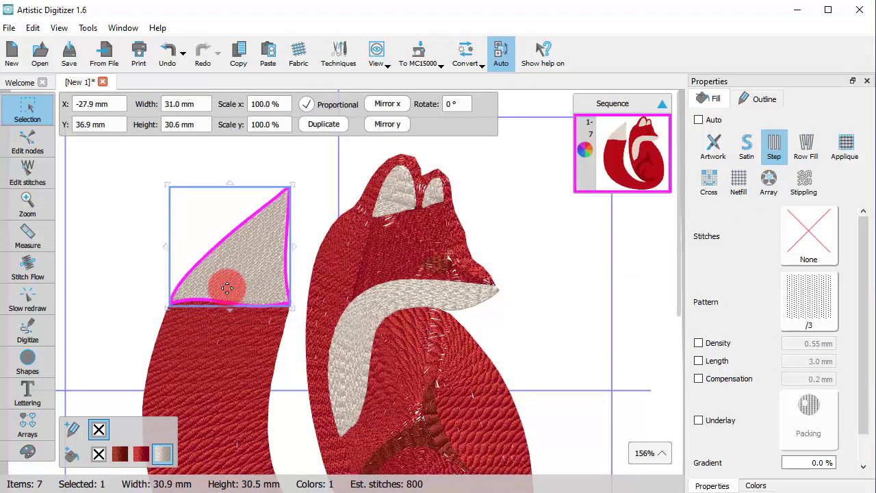
- Set the cream tail tip's stitch flow with a direction line from the middle of its lower edge up to its point
click(31, 268)
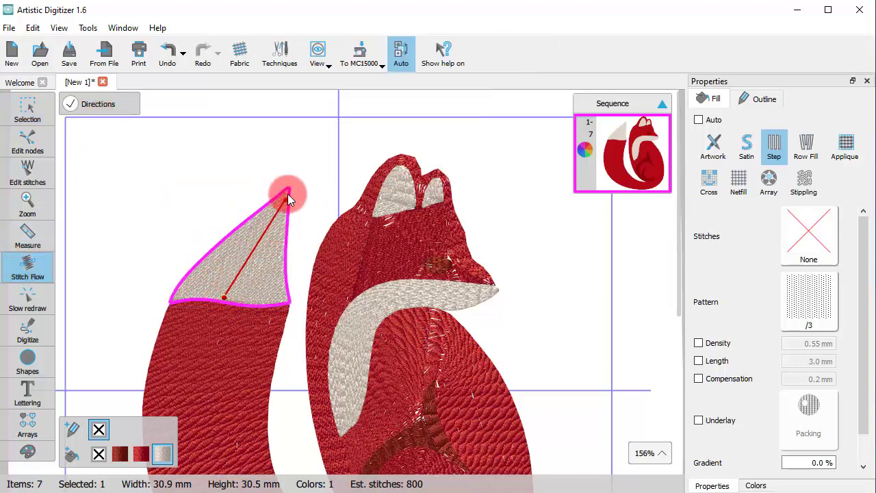
scroll(231, 267, up, 5)
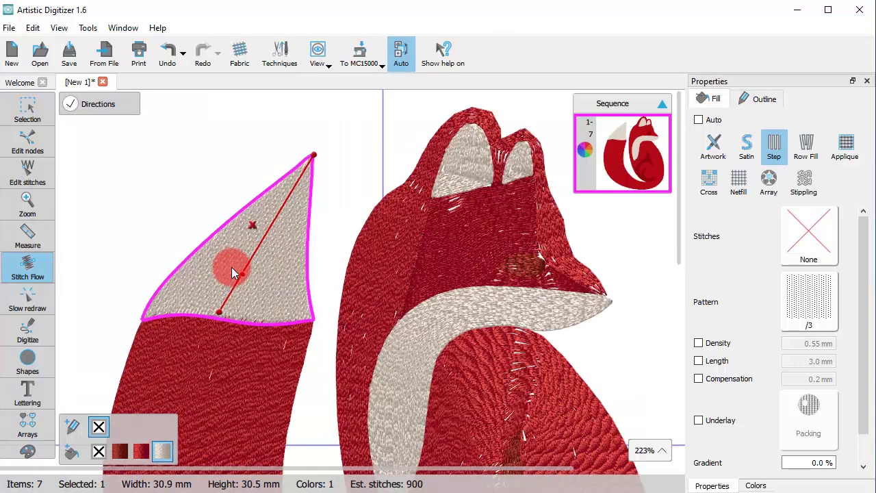
scroll(287, 329, up, 1)
scroll(367, 351, down, 4)
scroll(207, 361, up, 2)
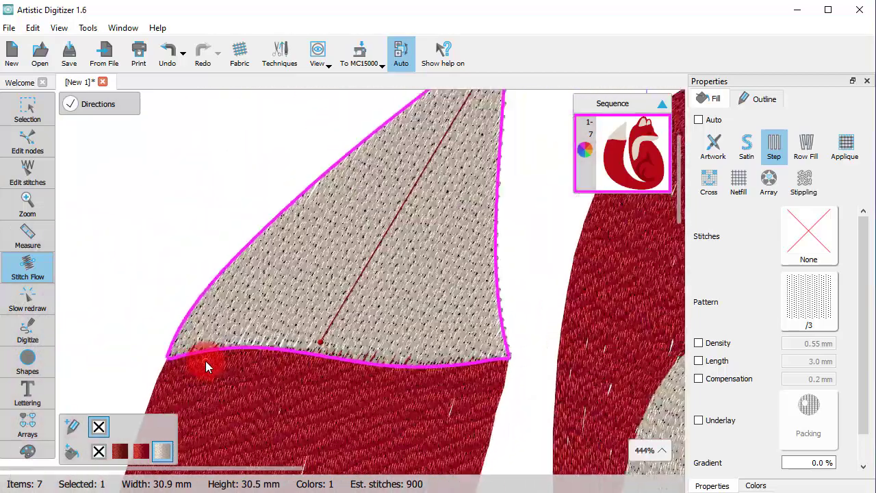
- Deselect the cream tail tip and switch the design from Auto to Manual mode
click(27, 113)
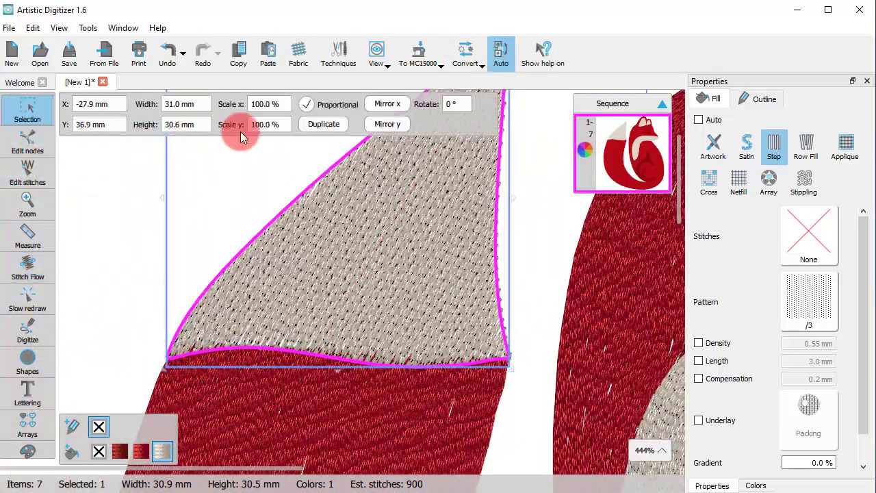
click(252, 214)
click(407, 52)
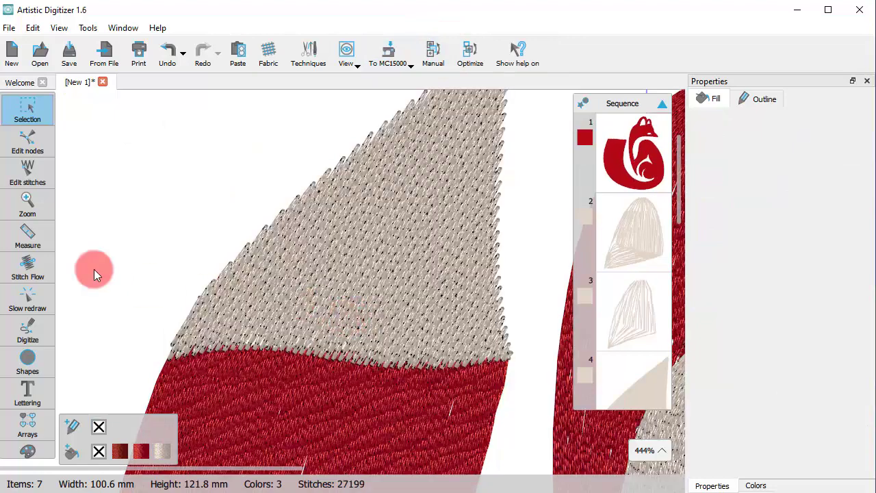
- Edit the cream tail tip's stitches, pulling single stitch points along its lower edge unevenly down over the red tail
click(27, 171)
click(233, 361)
scroll(233, 361, up, 4)
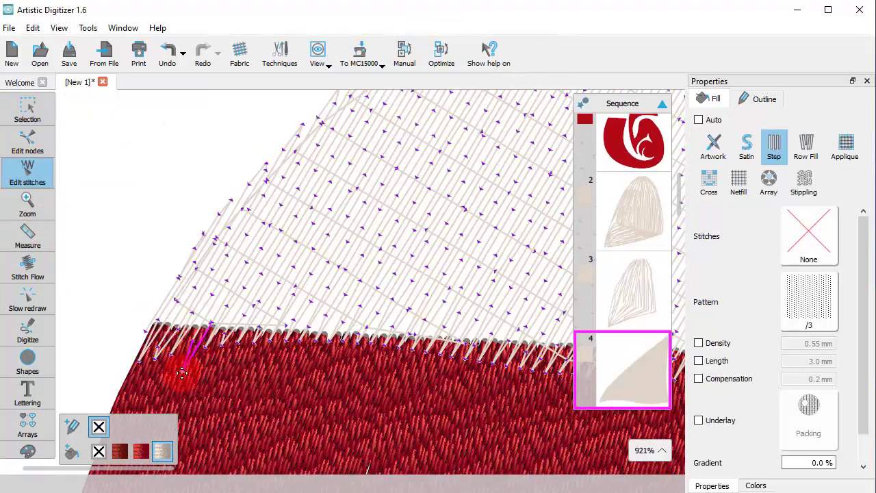
drag(182, 373, 568, 380)
scroll(415, 399, down, 1)
scroll(415, 397, down, 8)
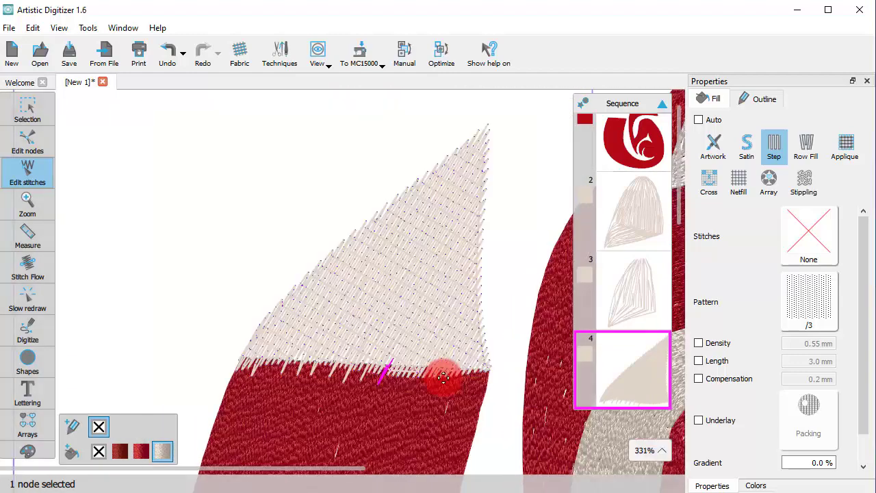
scroll(397, 380, up, 7)
drag(419, 377, 496, 404)
scroll(538, 395, down, 4)
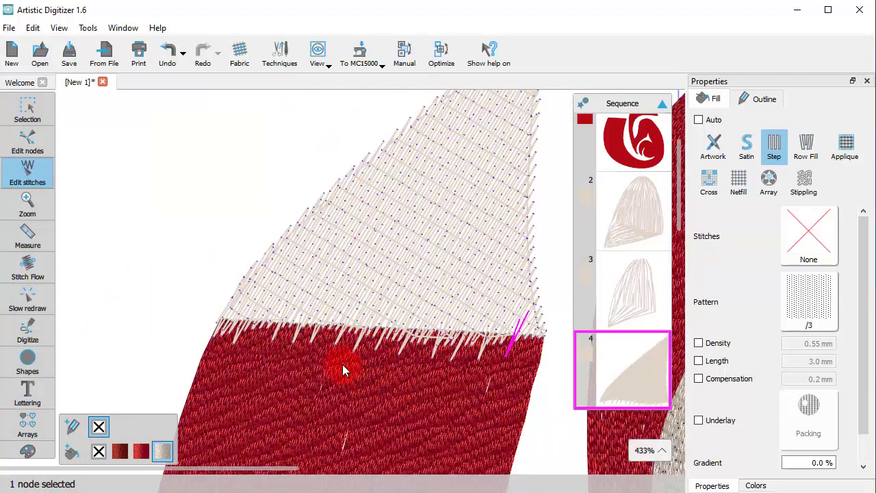
- Pull single stitch points outward along the cream tail tip's inner side edge facing the body, and leave stitch editing
scroll(342, 366, up, 5)
drag(460, 370, 479, 101)
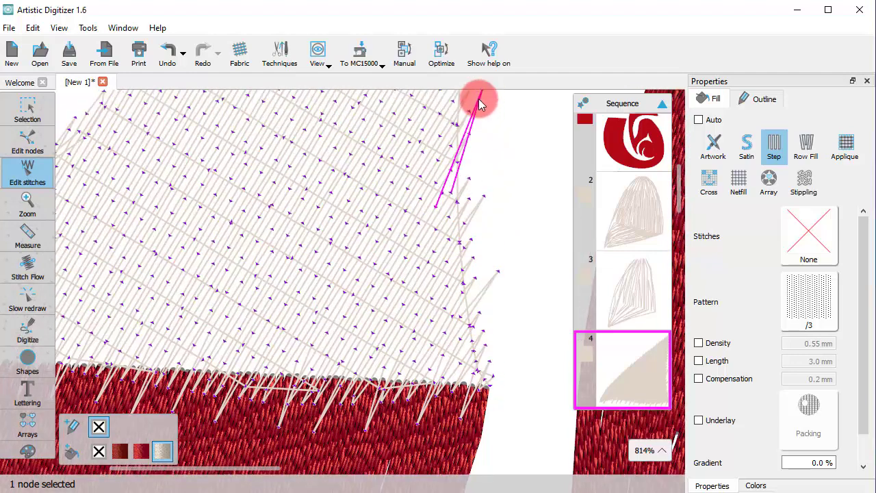
scroll(488, 218, down, 6)
scroll(456, 225, up, 4)
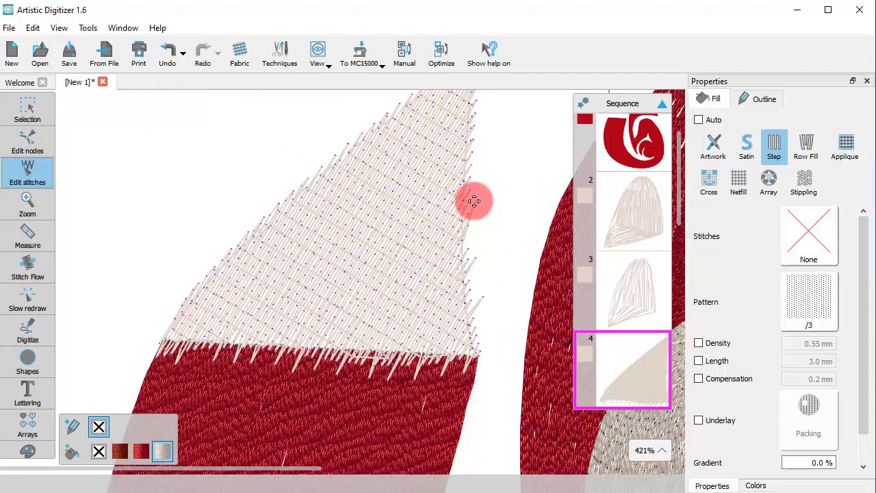
mouse_move(473, 201)
mouse_down()
mouse_move(481, 221)
mouse_move(481, 186)
mouse_up()
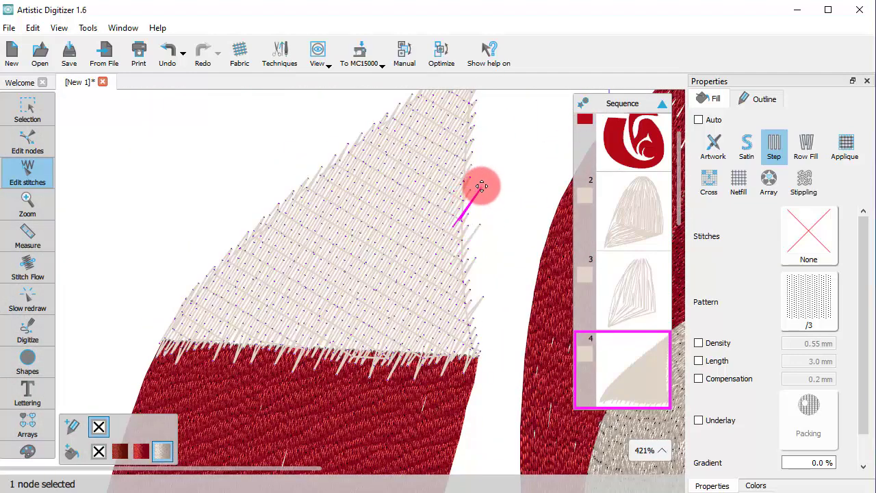
mouse_move(471, 153)
mouse_down()
mouse_move(481, 148)
mouse_move(477, 98)
mouse_move(484, 102)
mouse_up()
click(11, 117)
scroll(226, 273, down, 4)
click(340, 269)
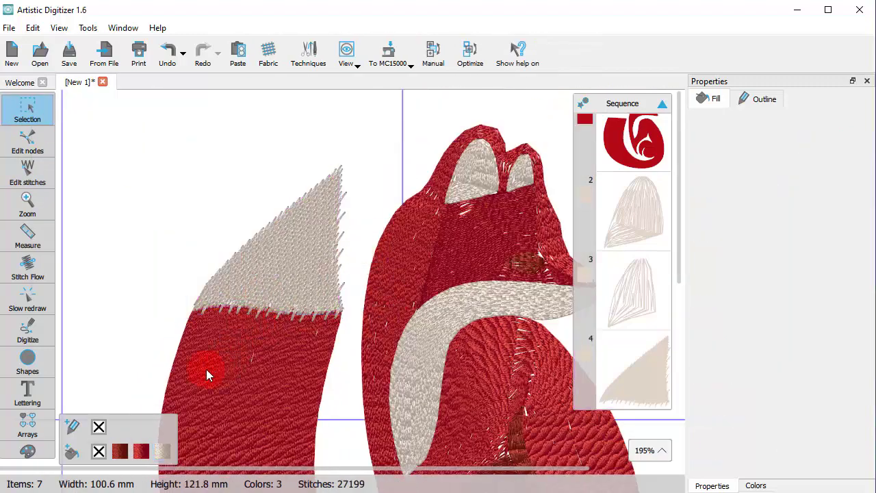
- Reopen the cream tail tip's stitches and lengthen more stitch points along the outer half of its lower edge into the red
scroll(213, 314, up, 7)
click(29, 174)
click(219, 307)
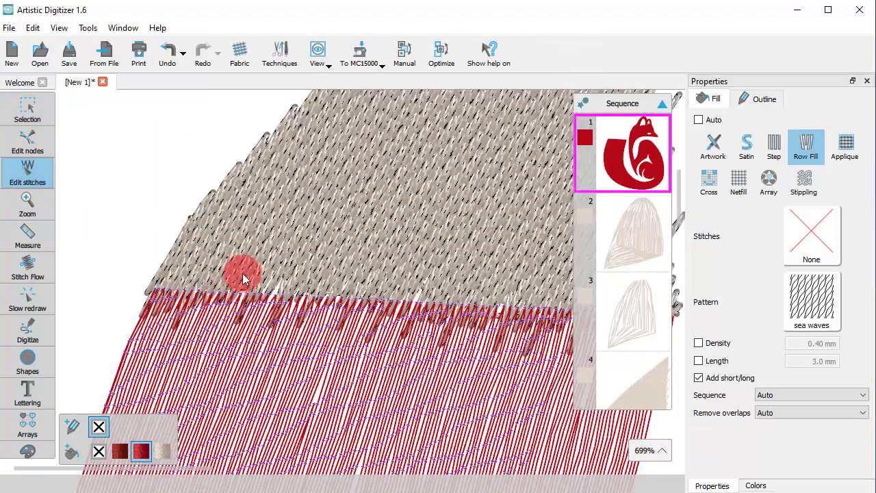
click(243, 275)
scroll(224, 315, up, 1)
drag(216, 323, 199, 352)
scroll(208, 320, down, 1)
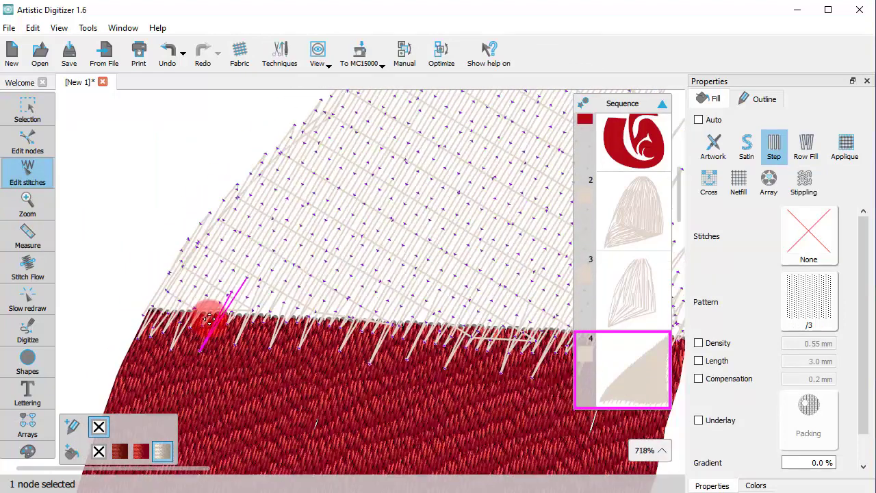
scroll(207, 319, down, 3)
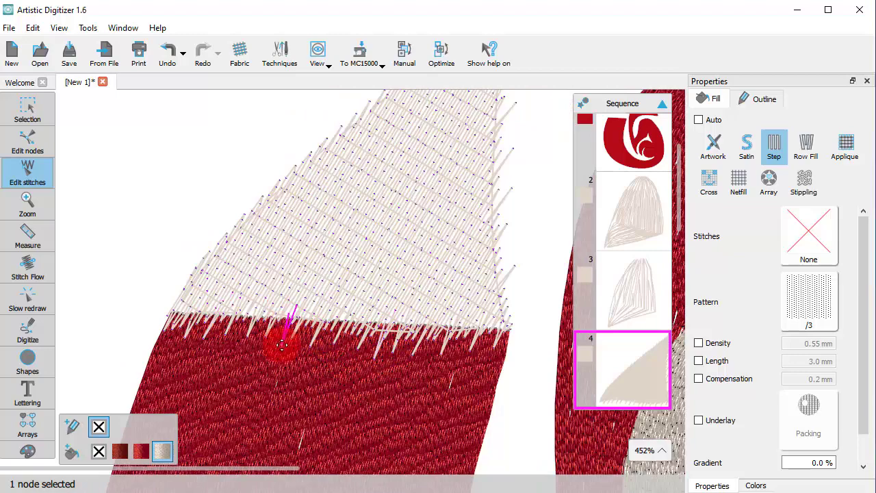
drag(282, 345, 272, 350)
click(29, 112)
click(126, 243)
scroll(186, 322, down, 4)
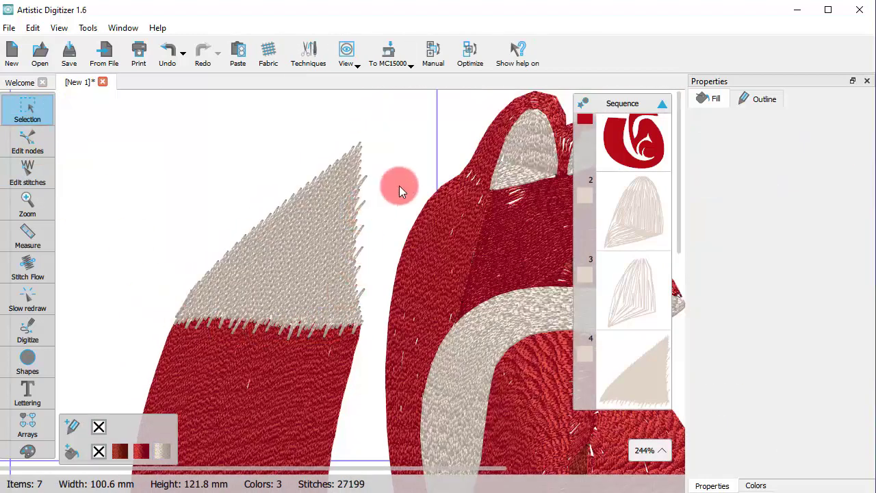